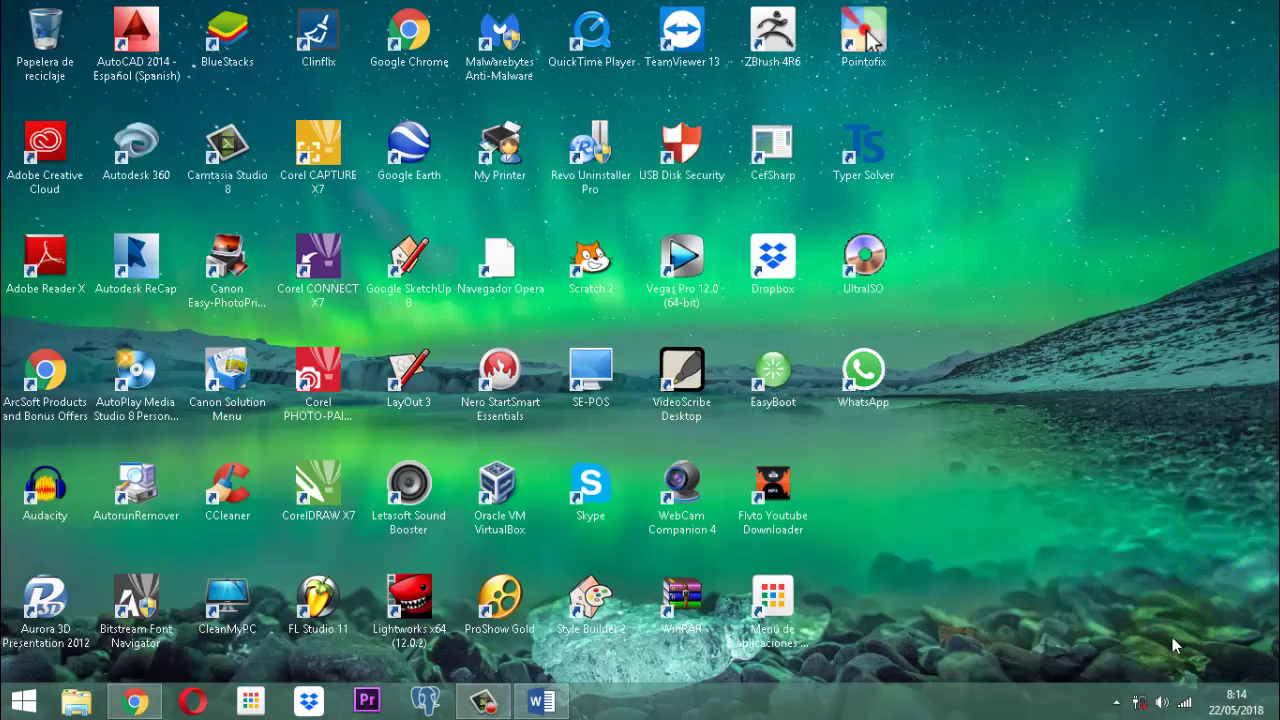
Open the Vet Project Access database from the software veterinarias folder inside documentos 2017 on the DATA (D:) drive.
click(77, 702)
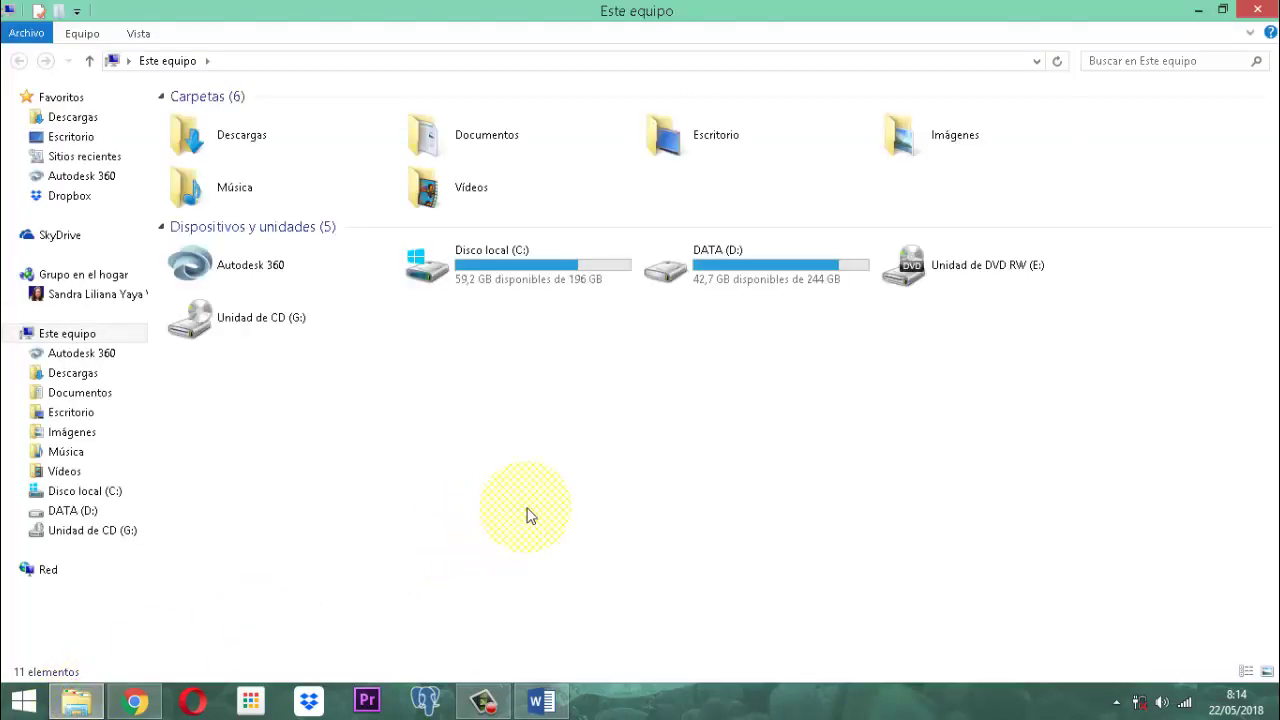
double_click(793, 260)
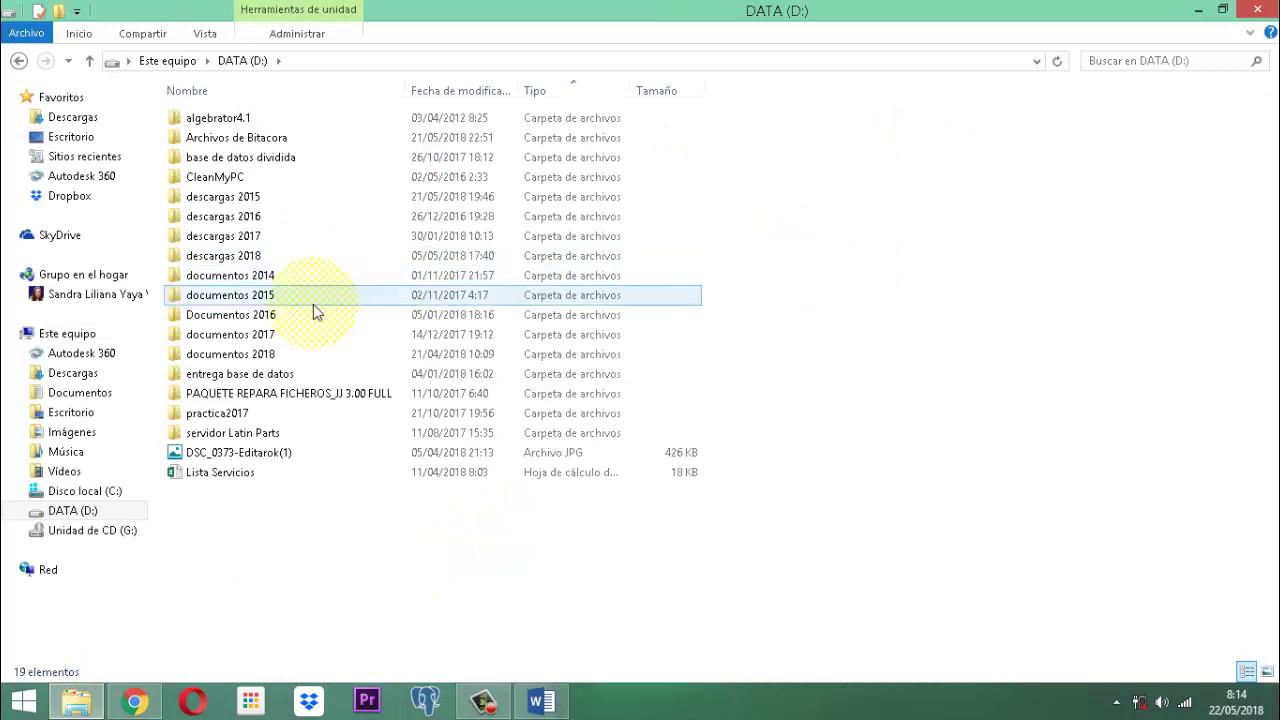
click(243, 336)
double_click(243, 336)
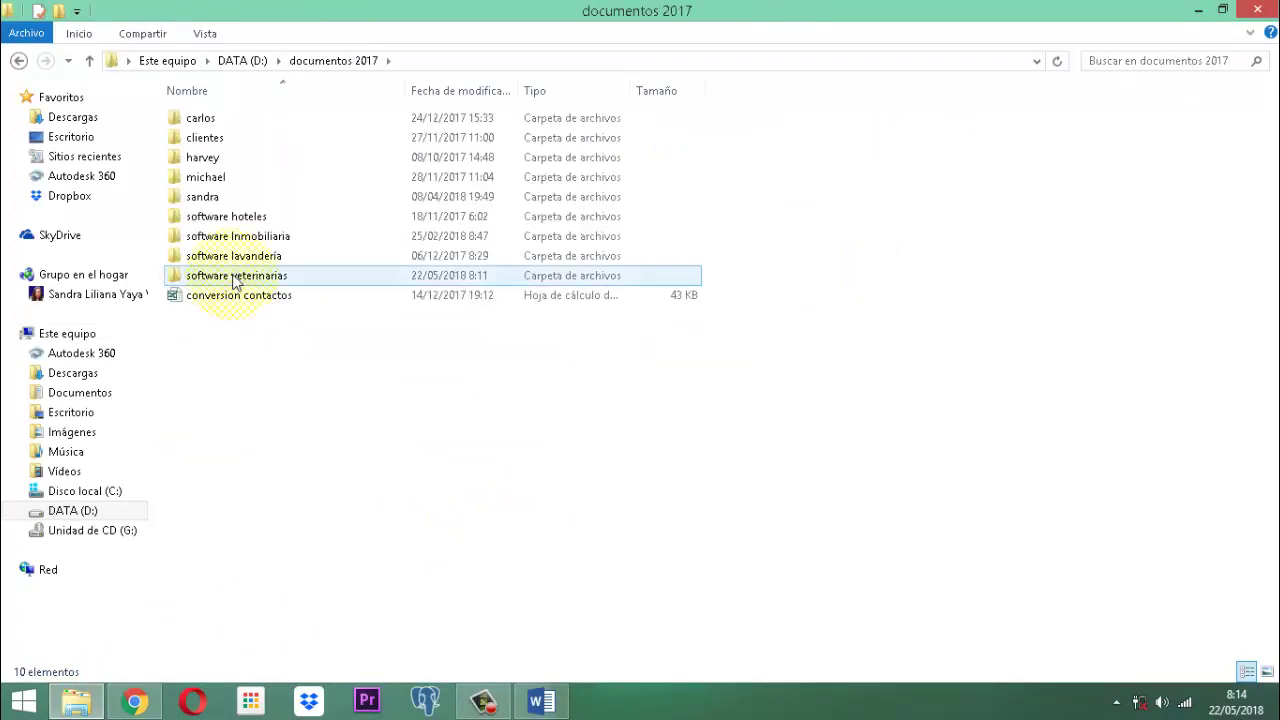
double_click(236, 275)
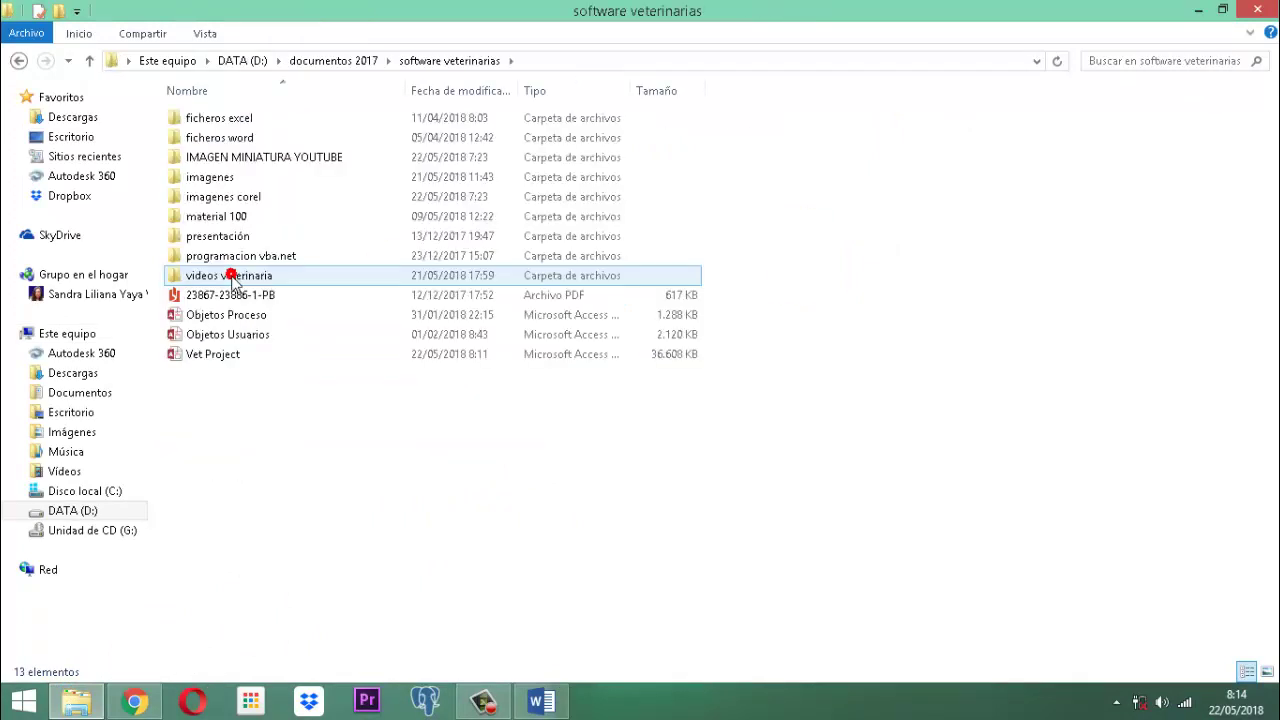
double_click(215, 354)
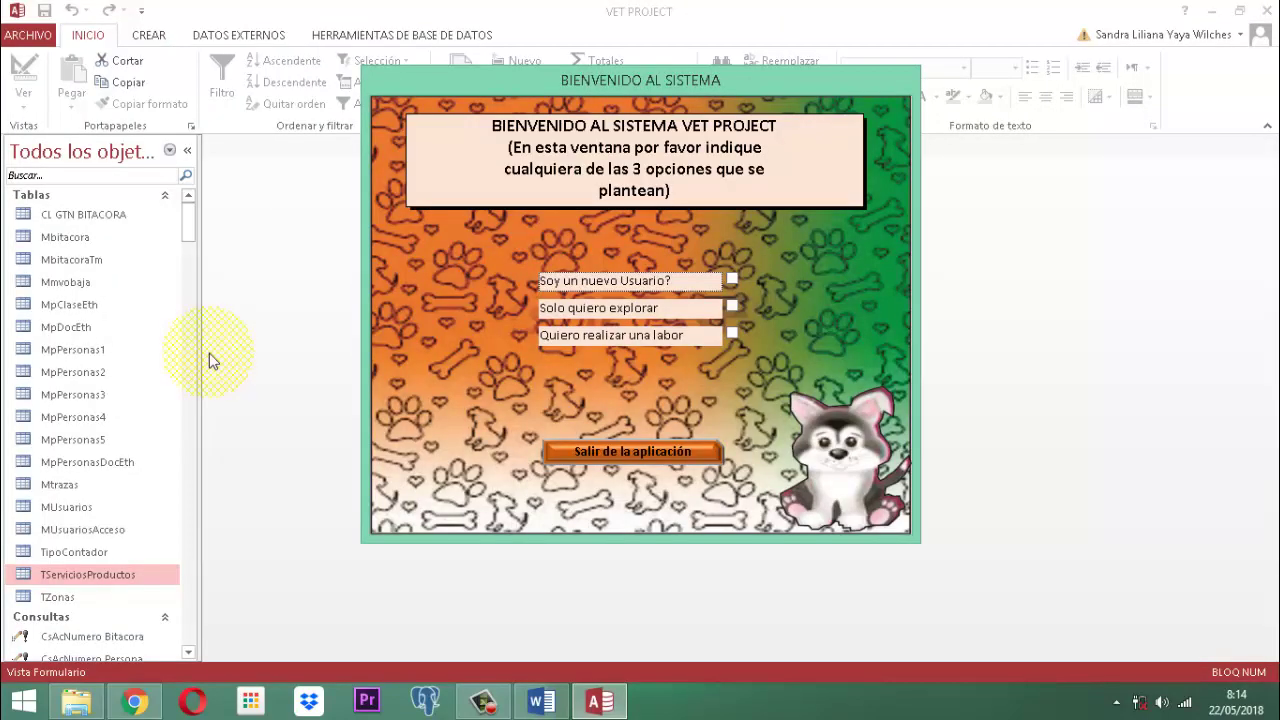
Choose "Quiero realizar una labor", select the user in the Lista Usuarios list, and log in with the account password.
click(636, 335)
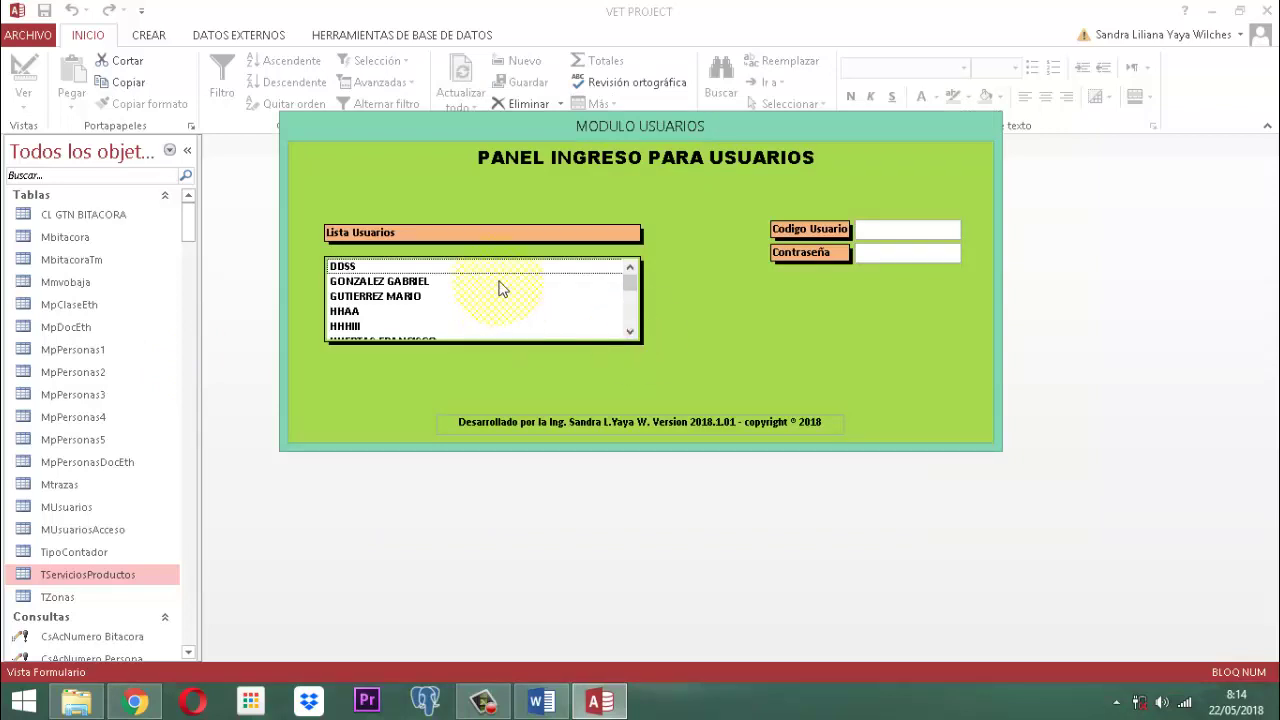
scroll(471, 305, down, 2)
click(393, 311)
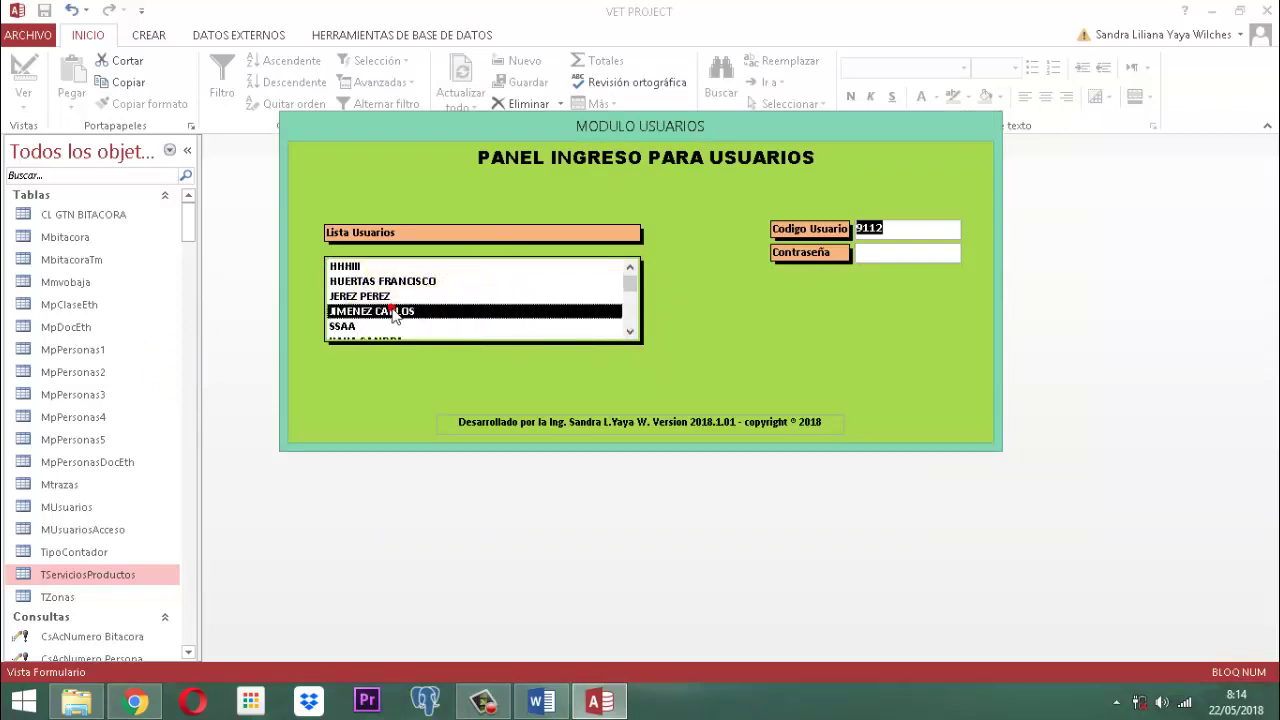
click(393, 311)
text(**)
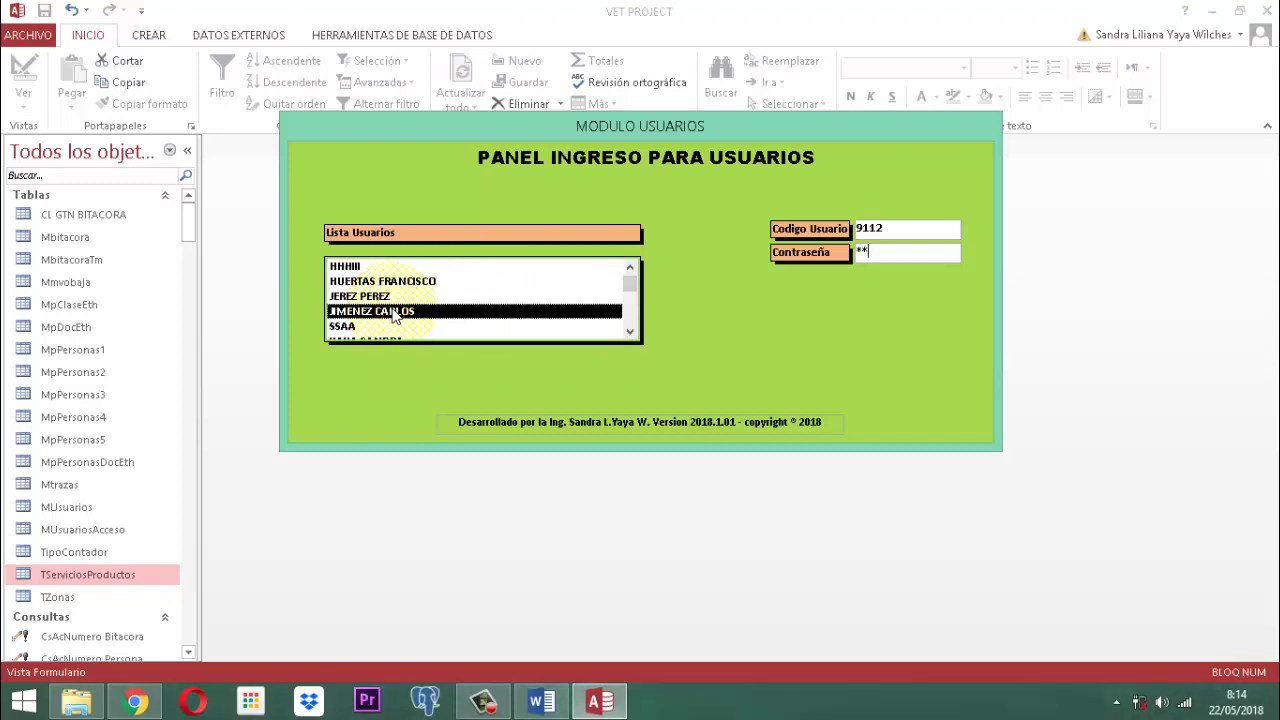
key(Return)
key(Return)
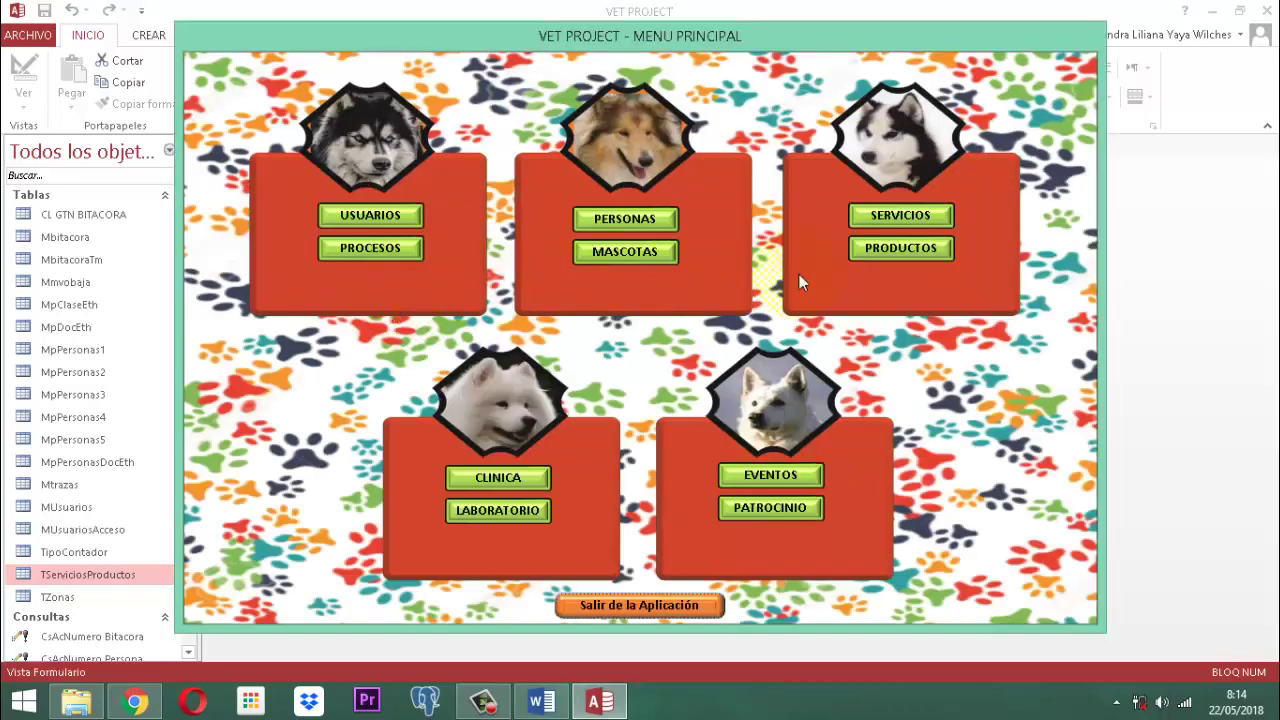
Open the products module's creation form for the Concentrado line and try its create-new-item command.
click(890, 252)
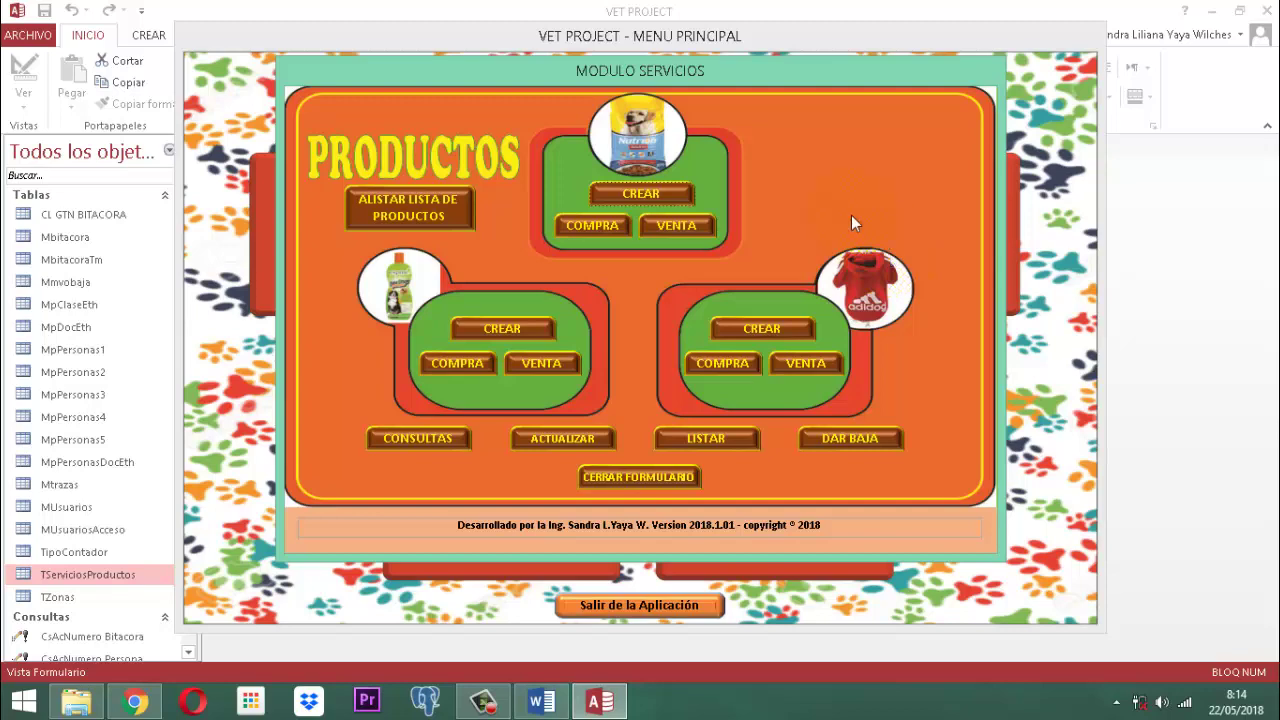
click(659, 189)
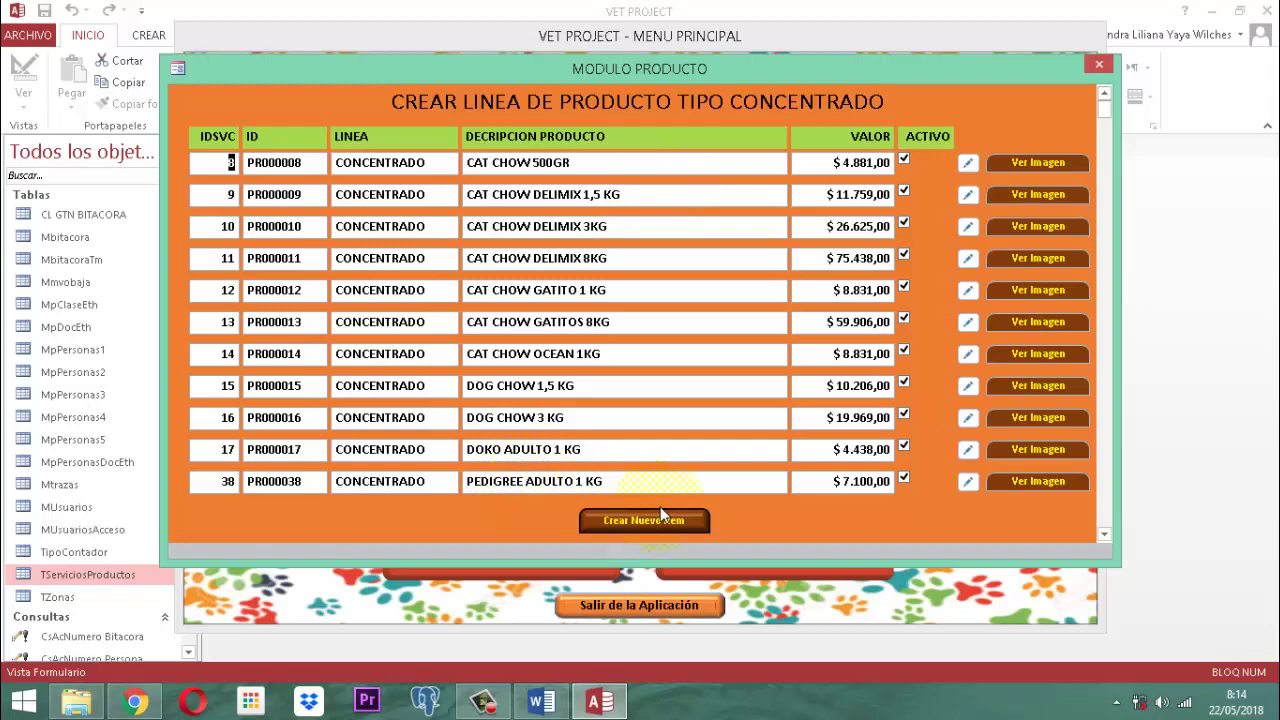
click(620, 530)
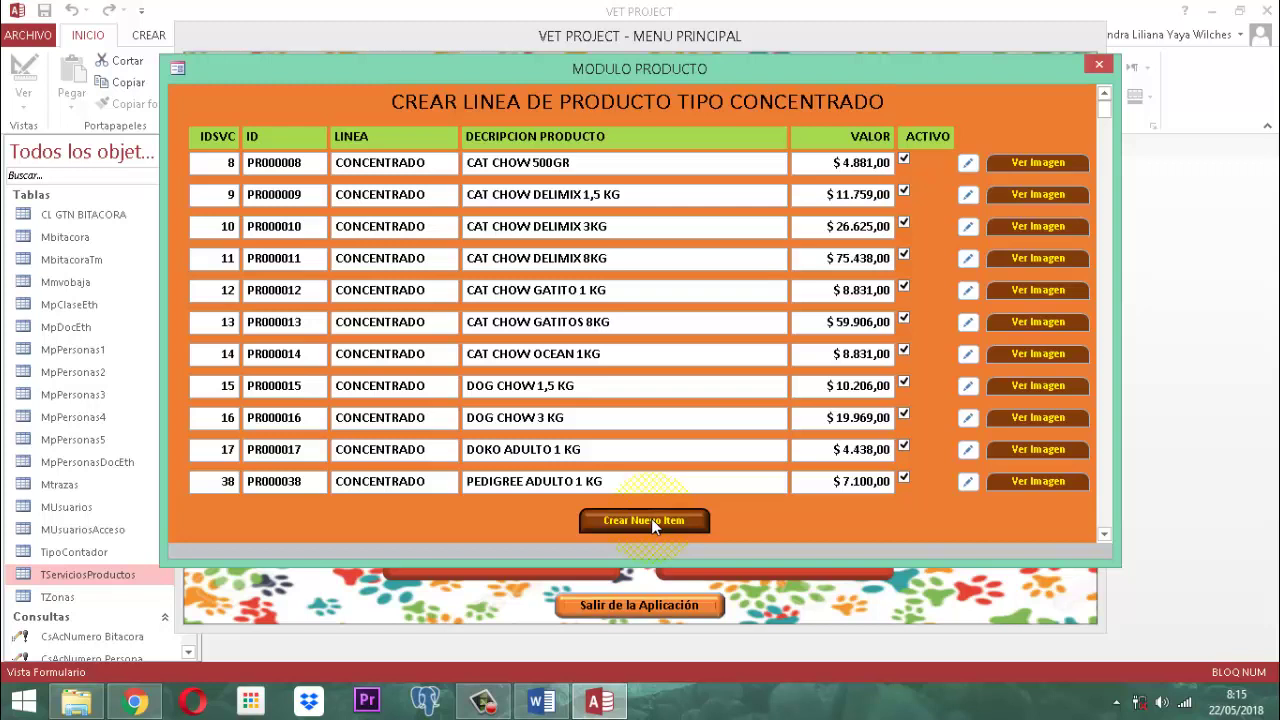
Close the Concentrado creation form, the products form and the Vet Project main menu.
click(1100, 67)
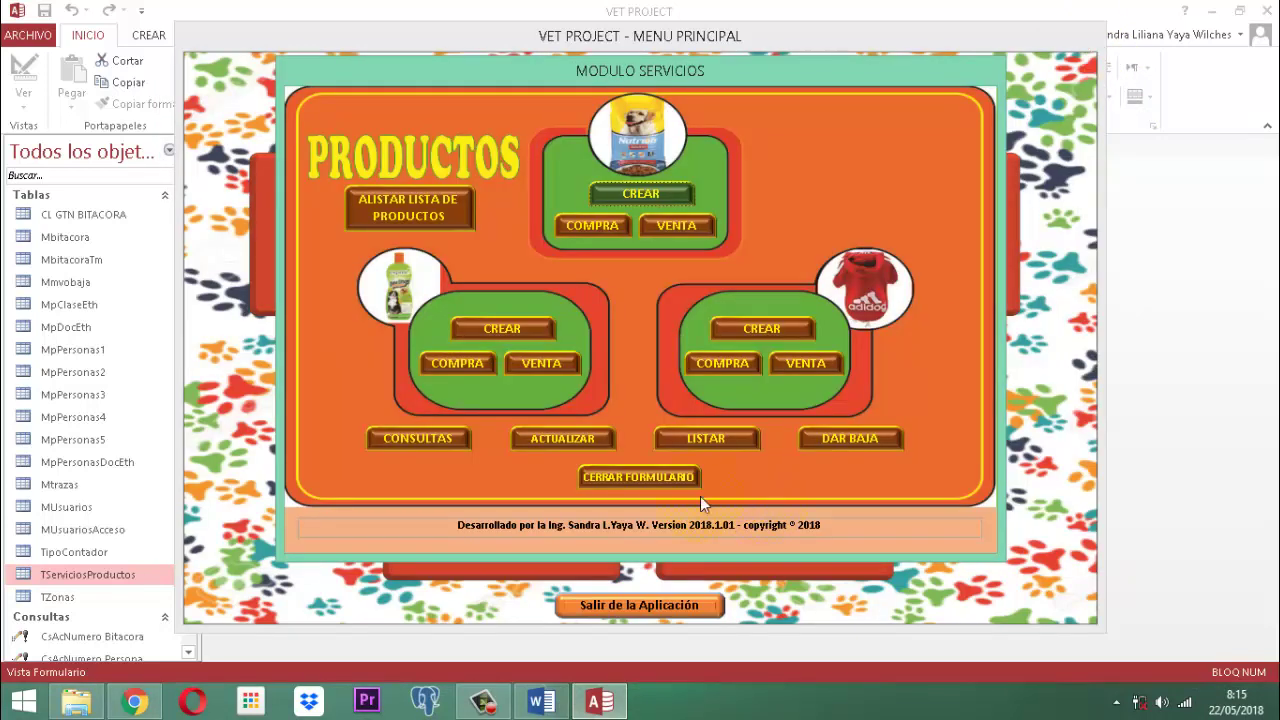
click(614, 472)
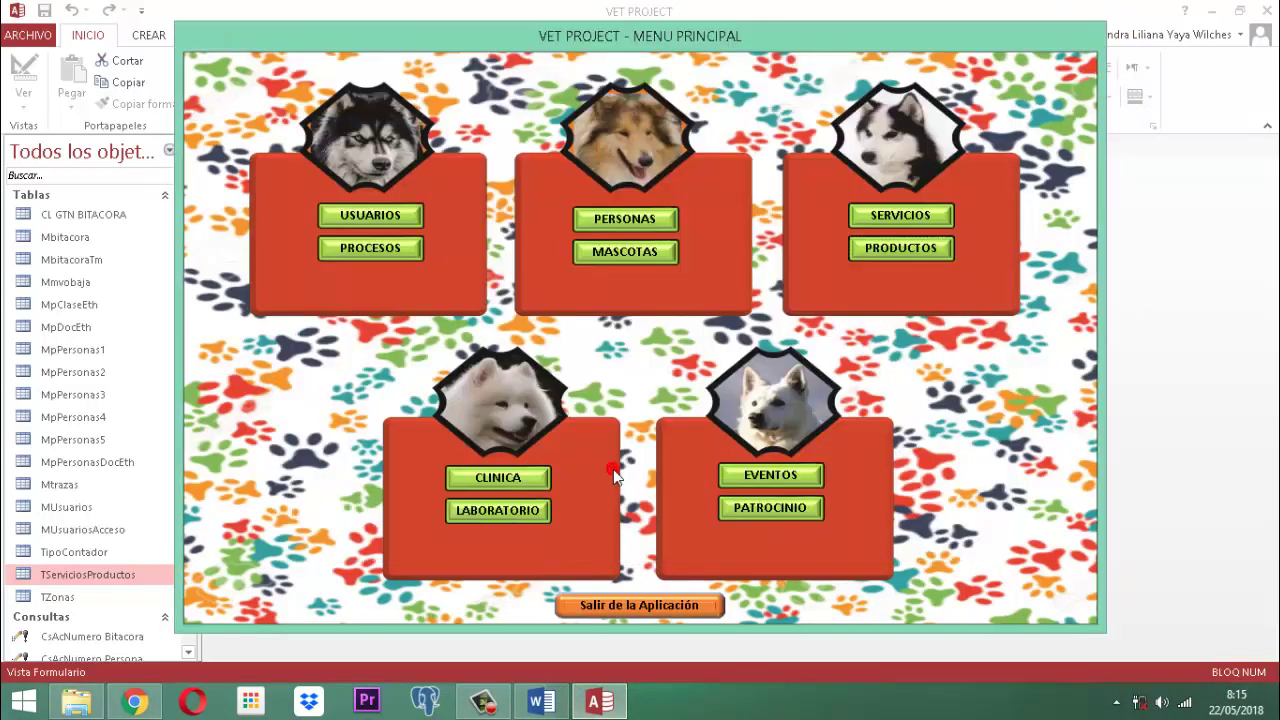
right_click(648, 40)
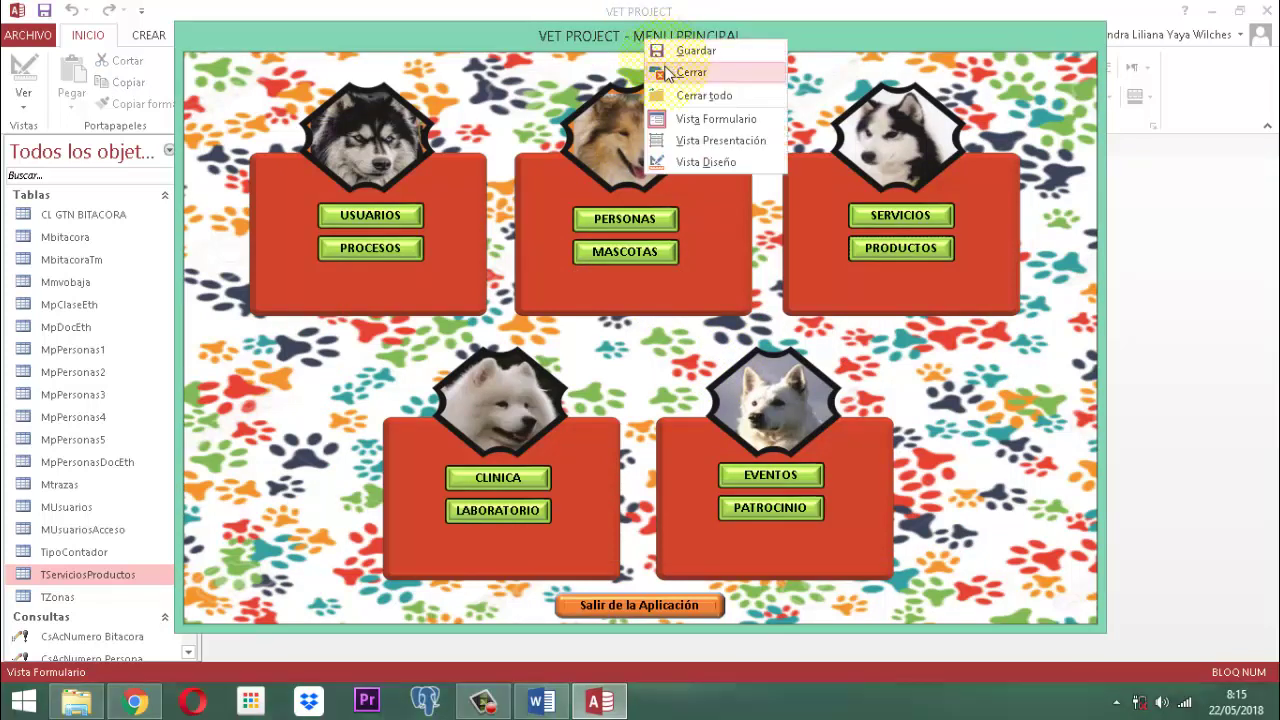
click(667, 73)
Filter the database objects by "FmServicio" and open the FmServicioCs form in Design view.
click(50, 178)
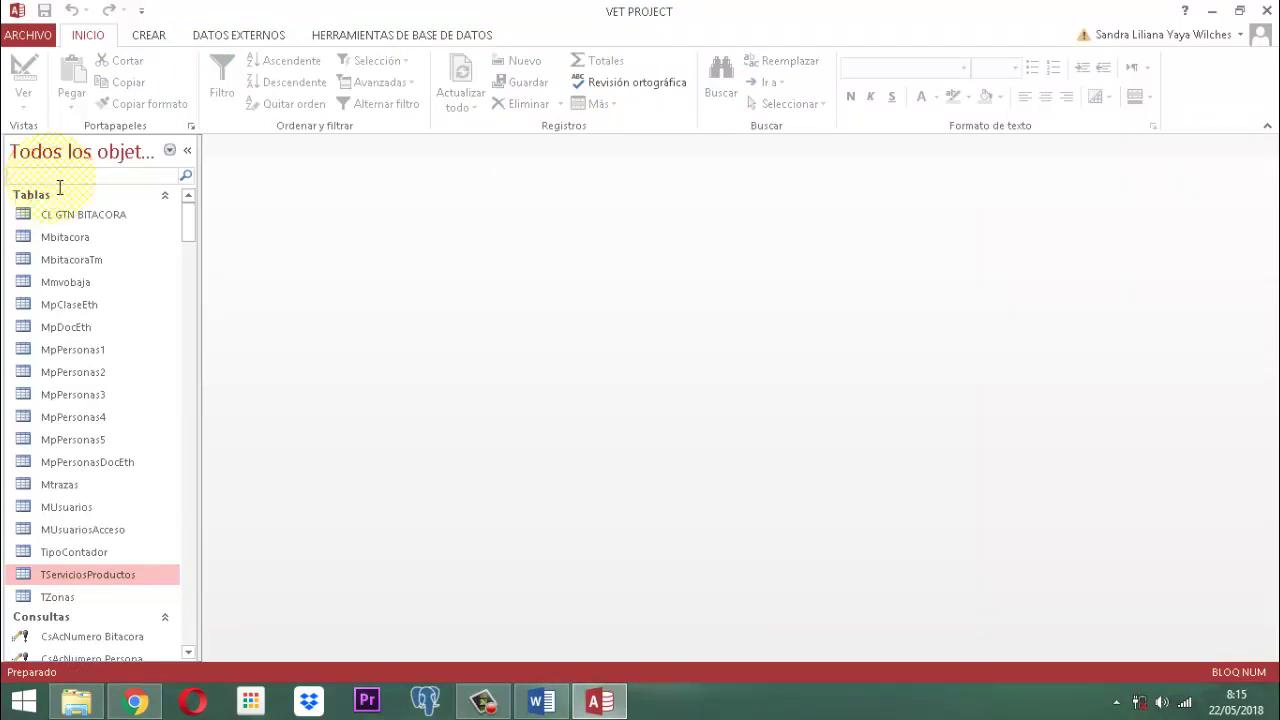
text(Fm)
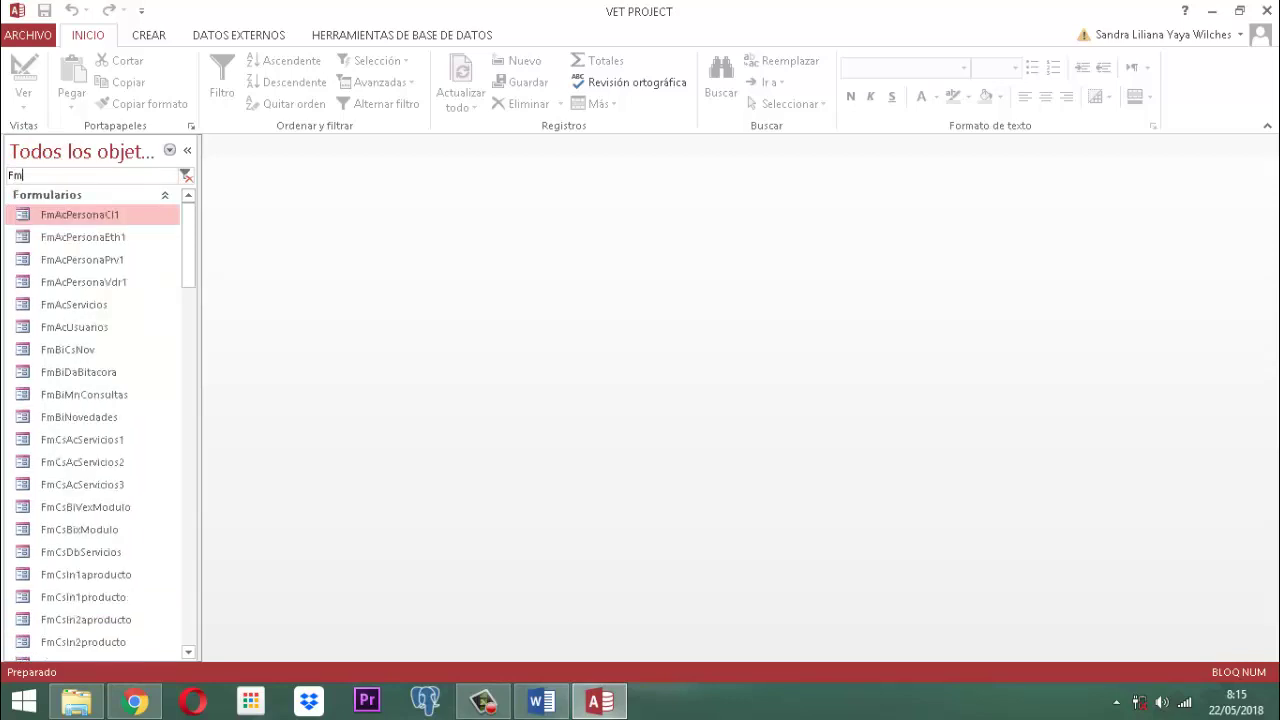
text(Serv)
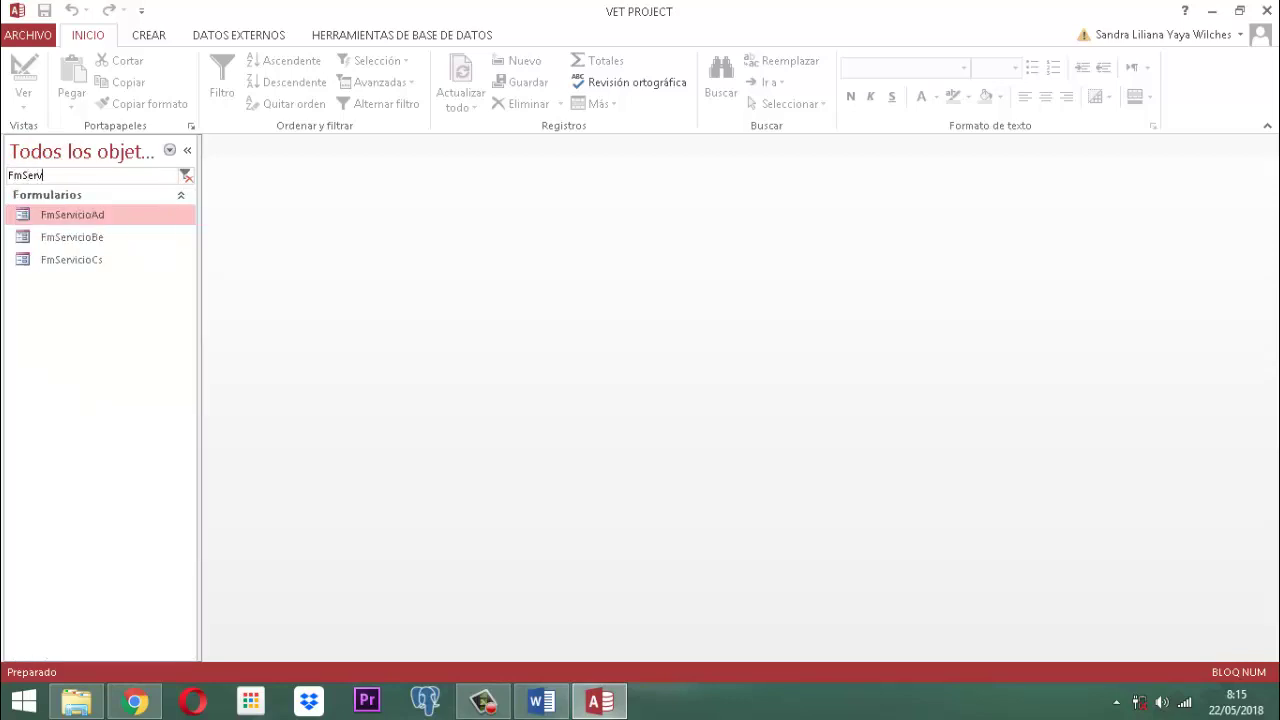
text(icio)
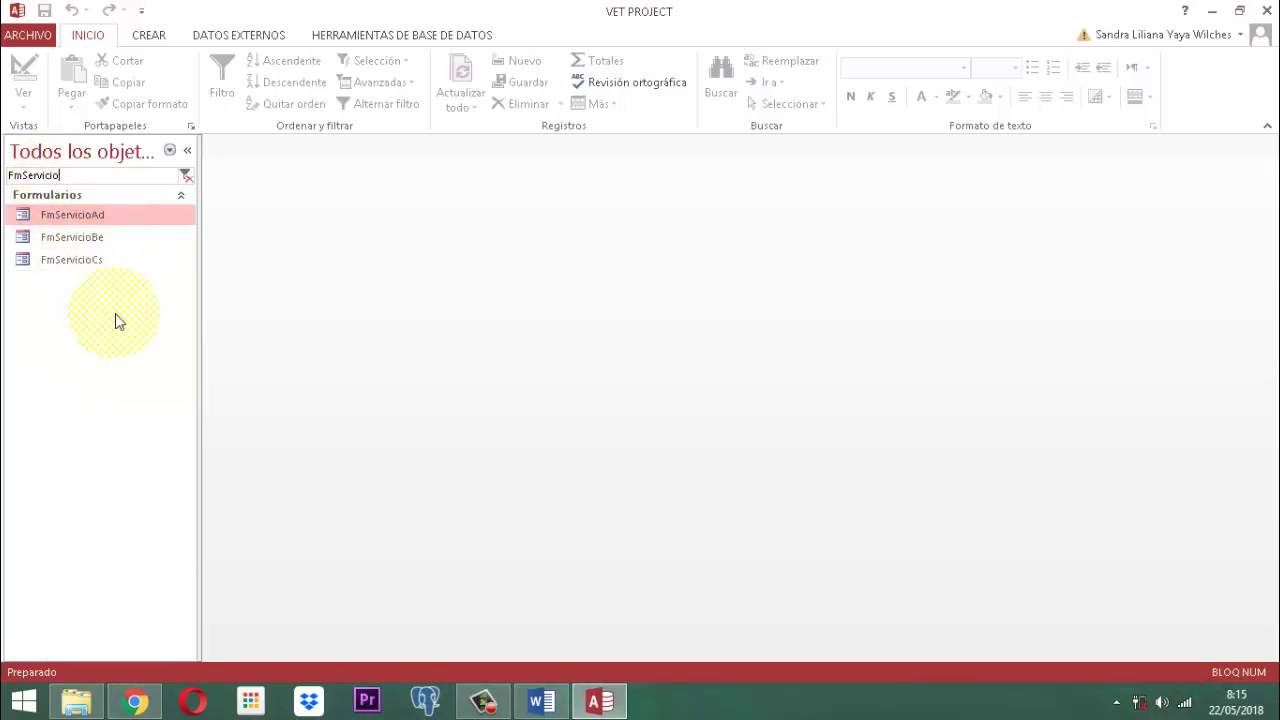
click(76, 268)
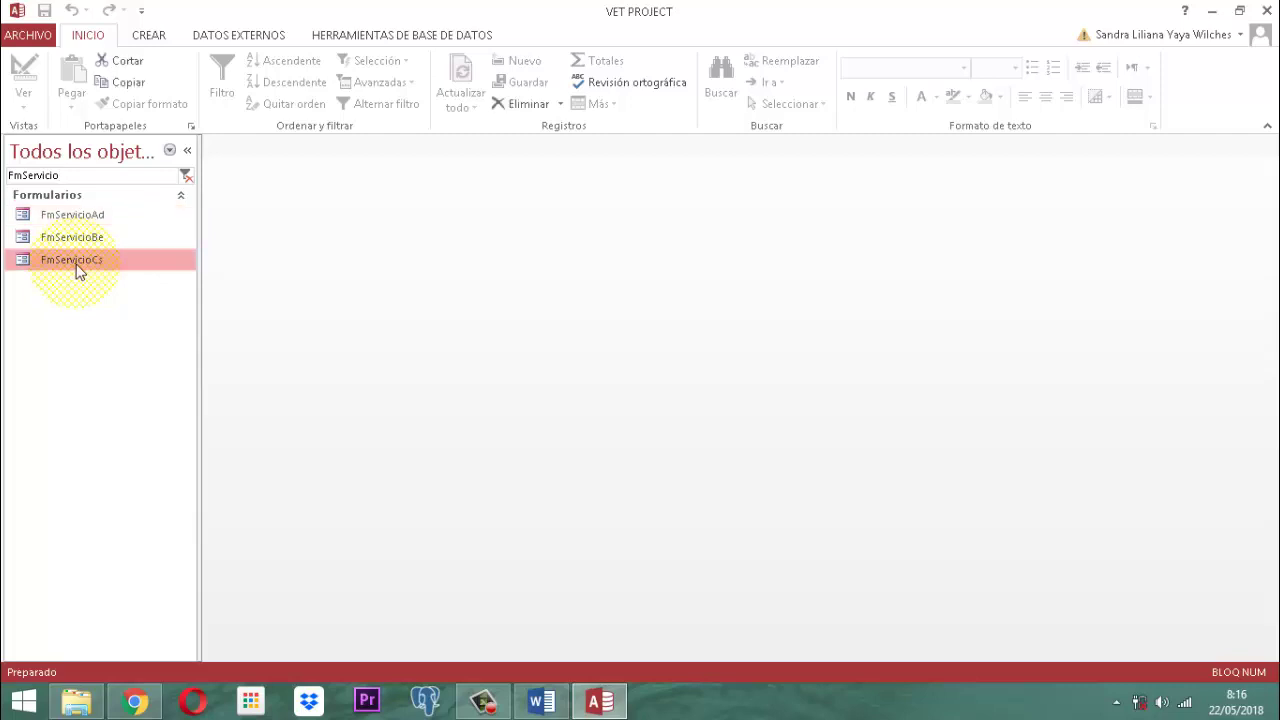
right_click(81, 267)
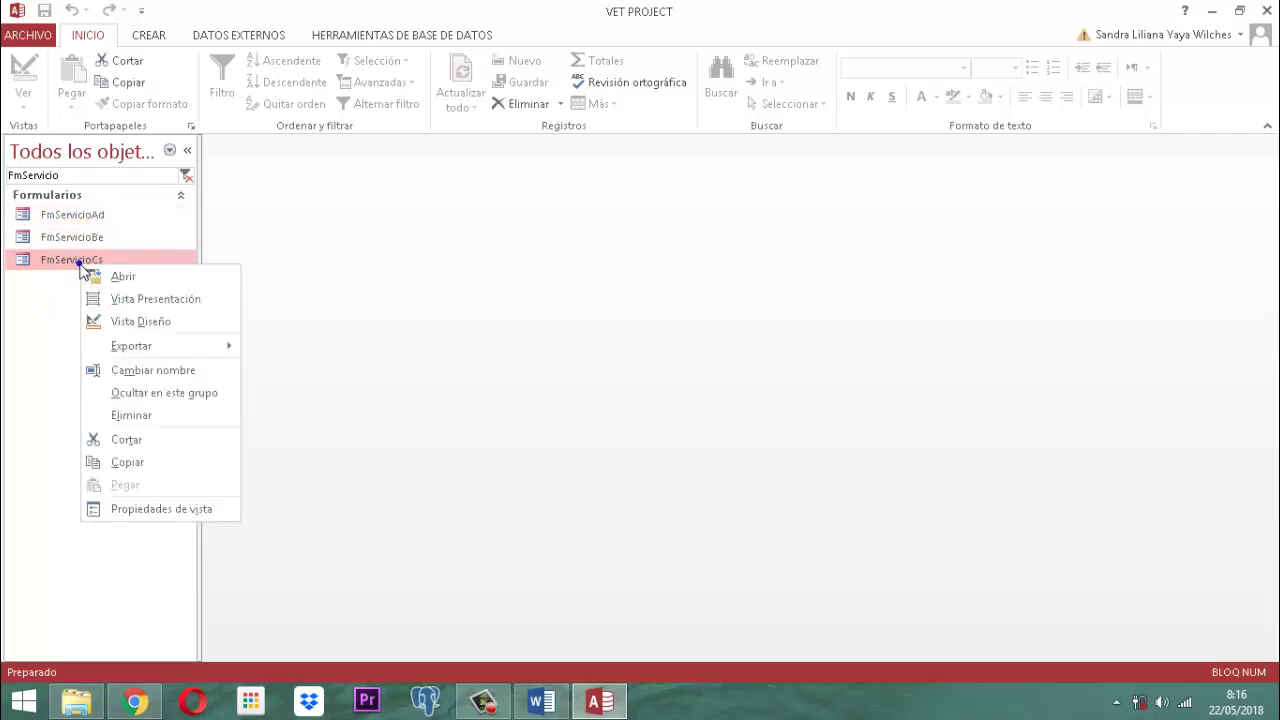
click(134, 322)
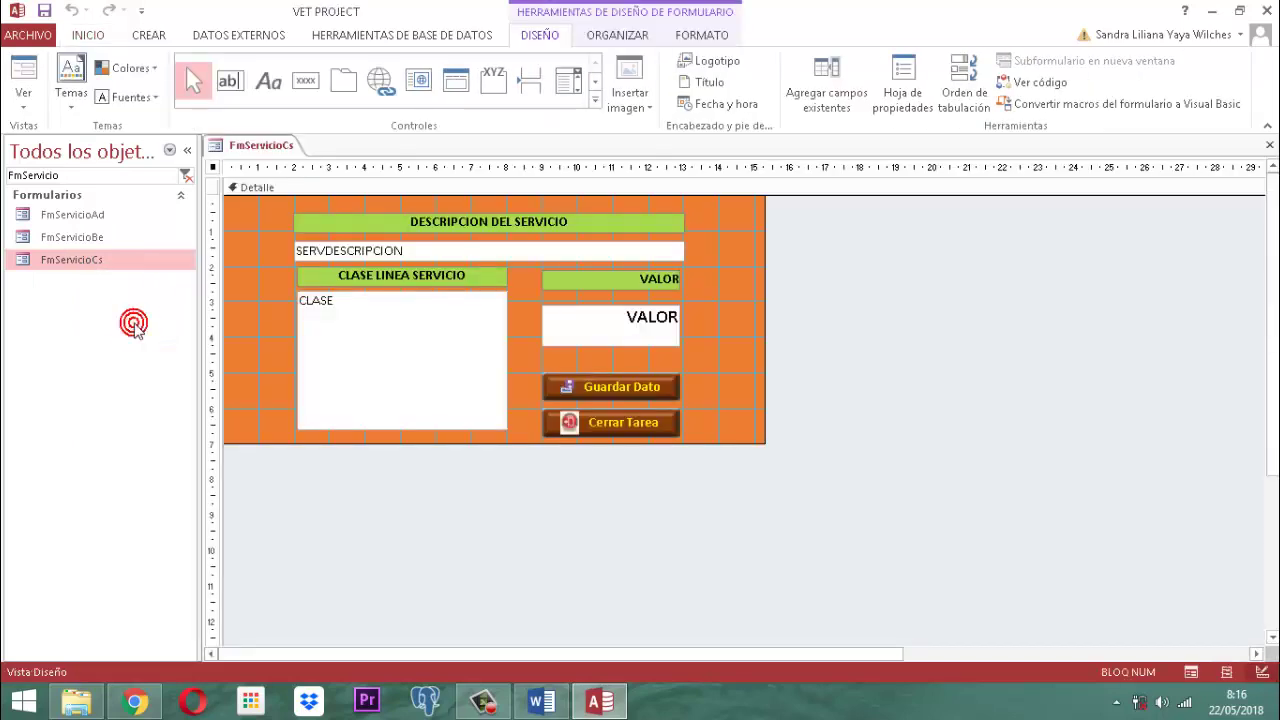
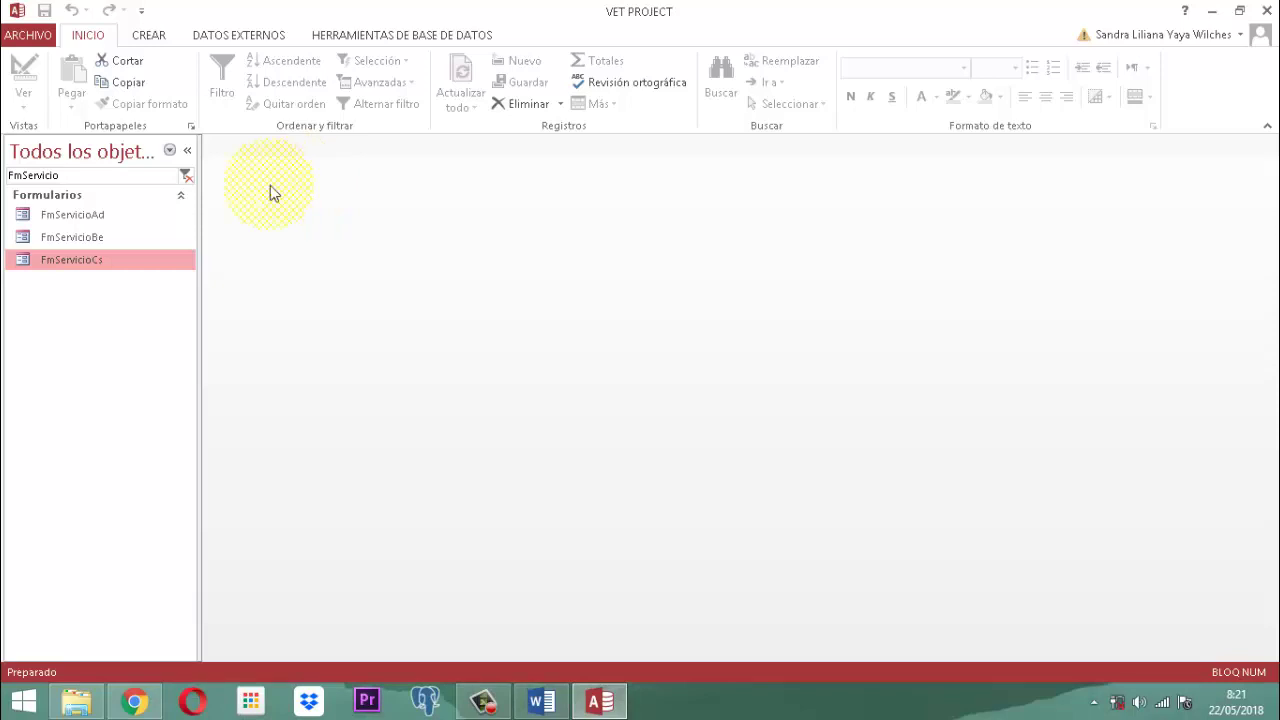
Duplicate the FmServicioCs form under the name FmProductoCon.
right_click(76, 270)
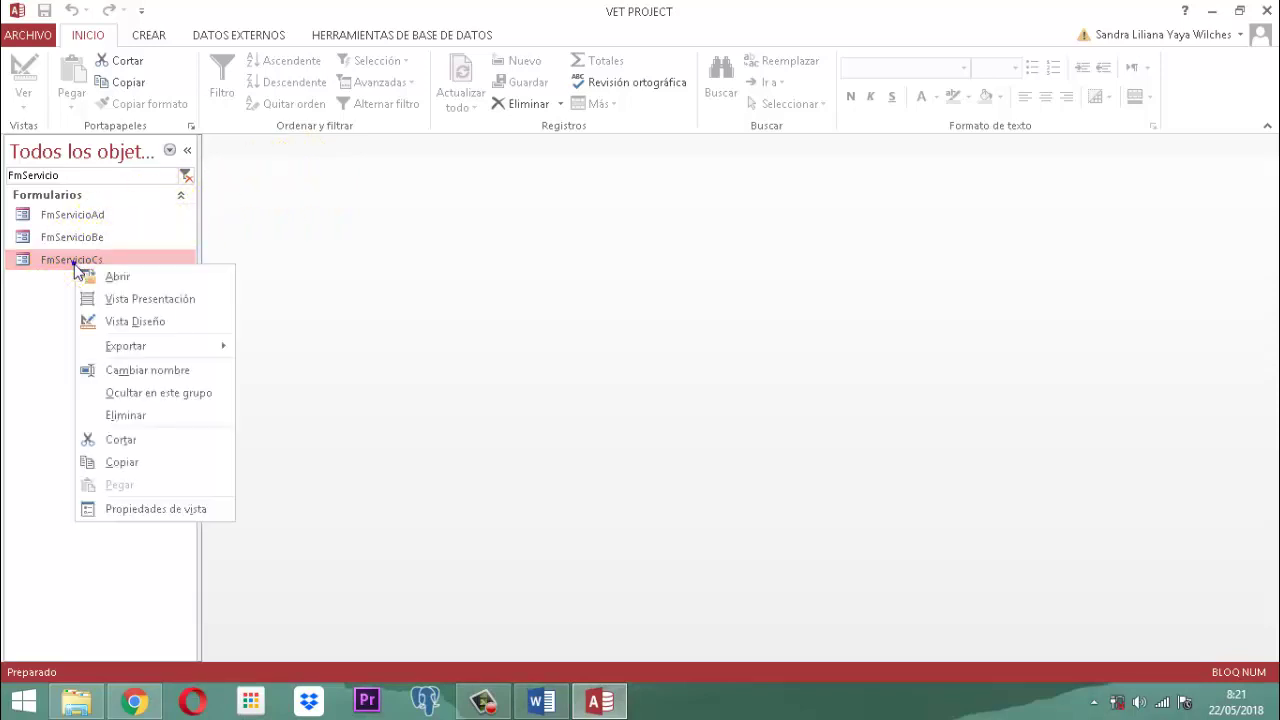
click(122, 462)
right_click(74, 258)
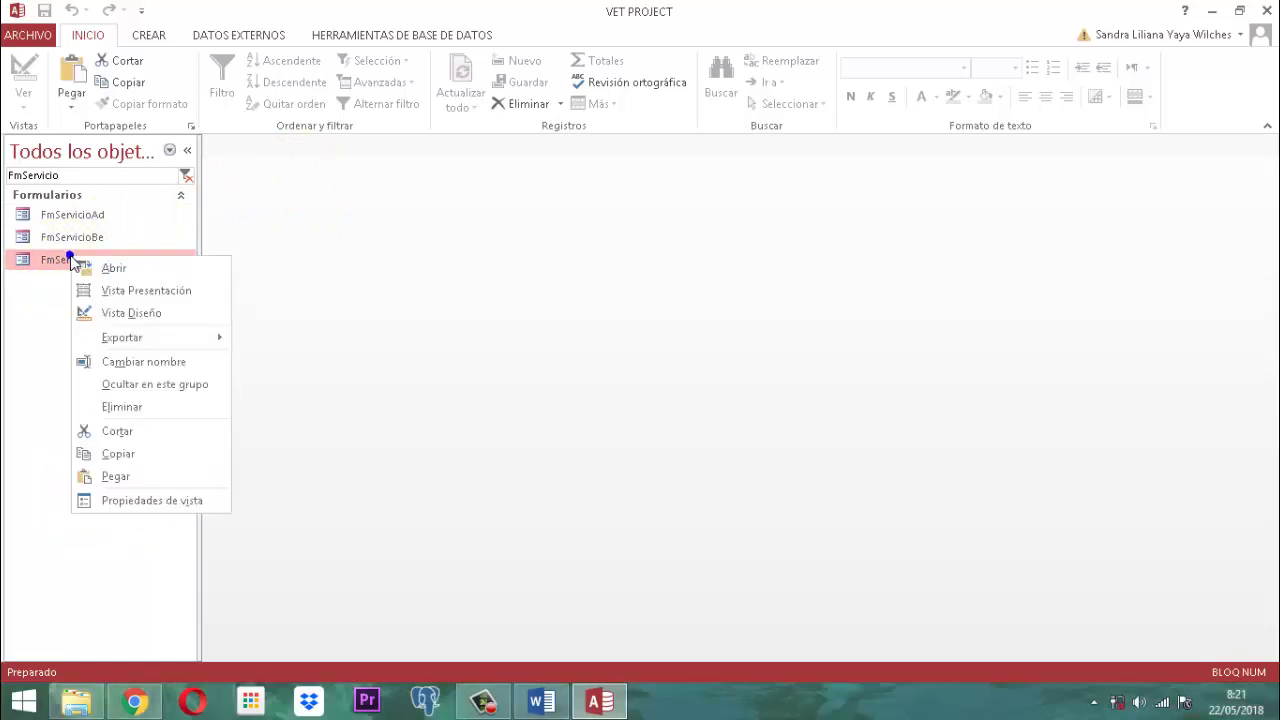
click(127, 477)
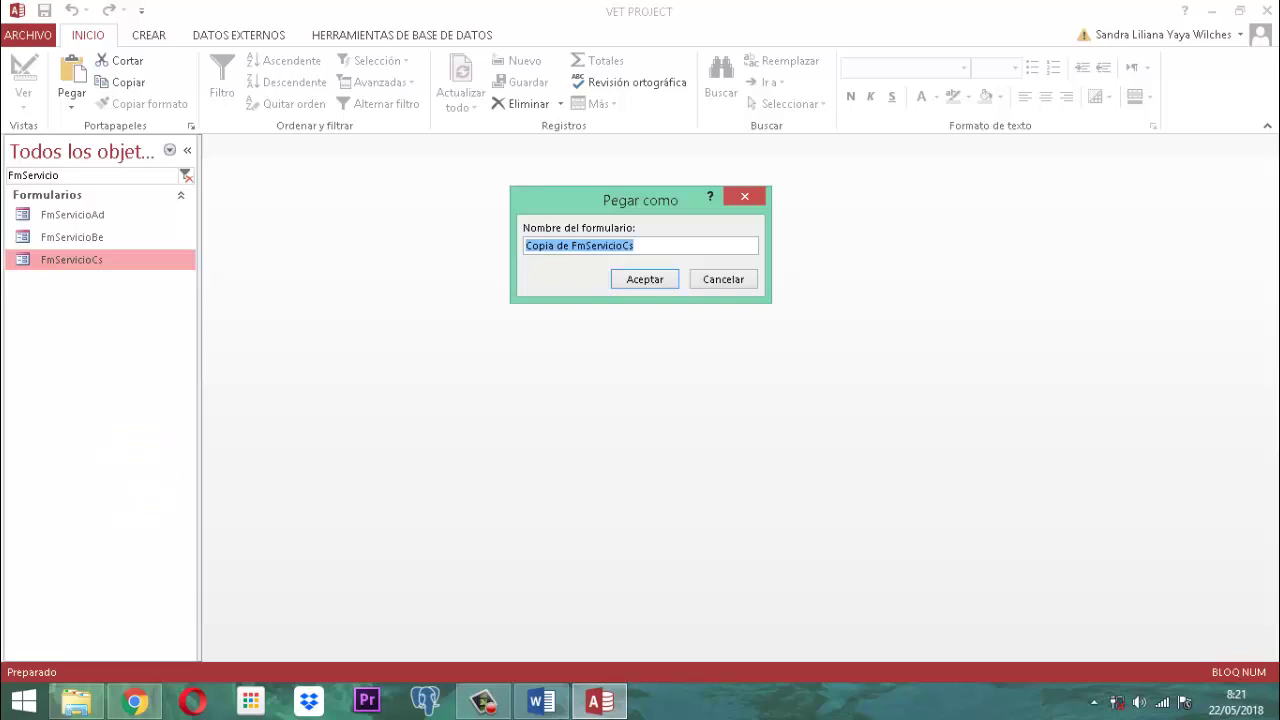
text(F)
key(Caps_Lock)
key(Caps_Lock)
text(m)
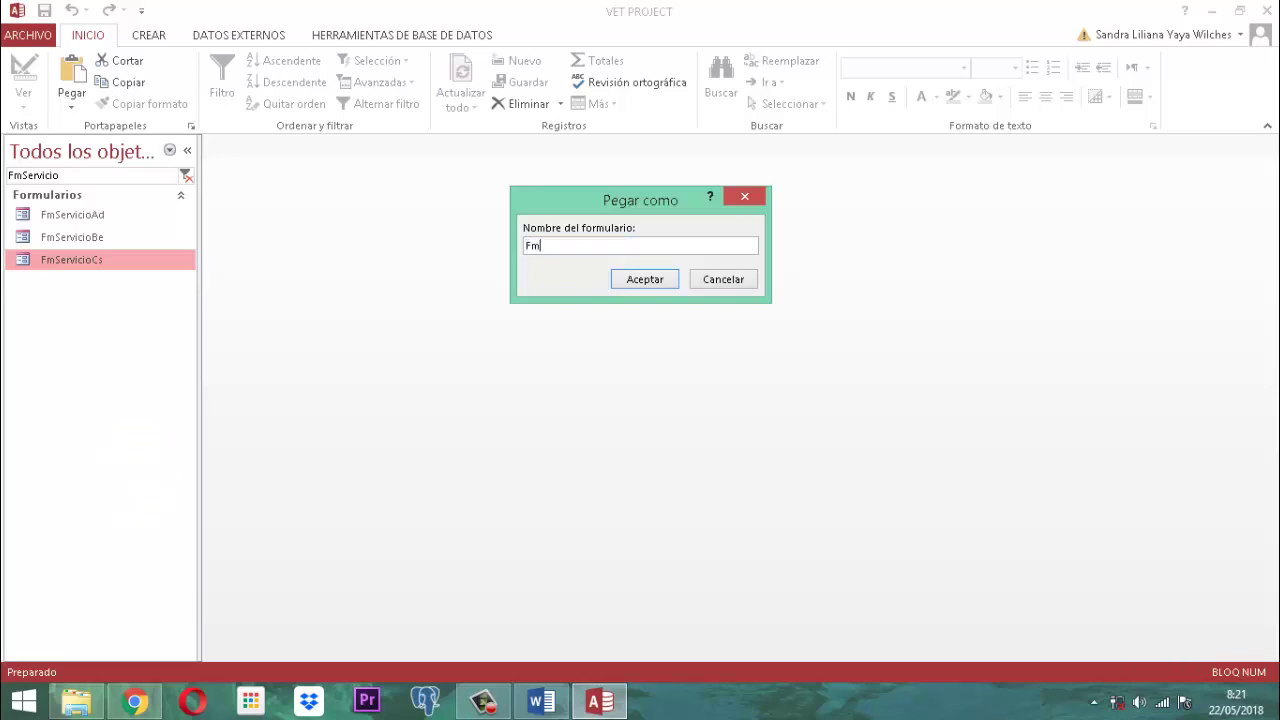
text(Producto)
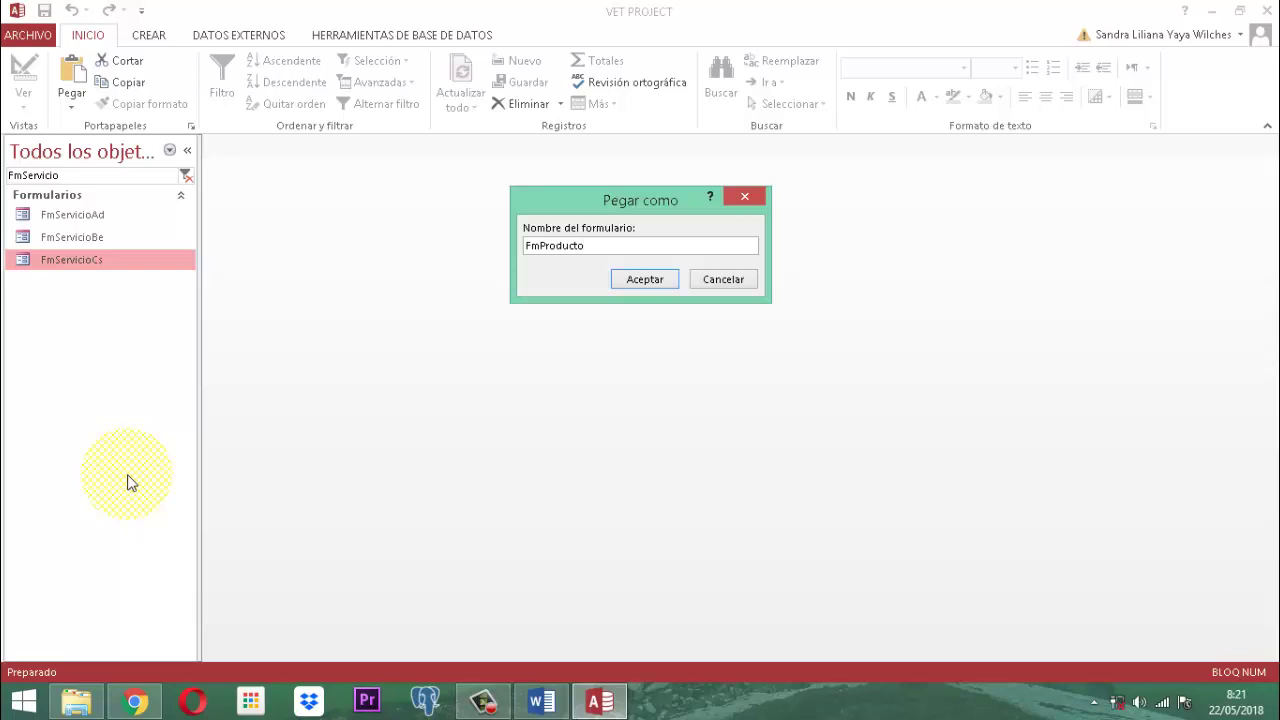
text(Co)
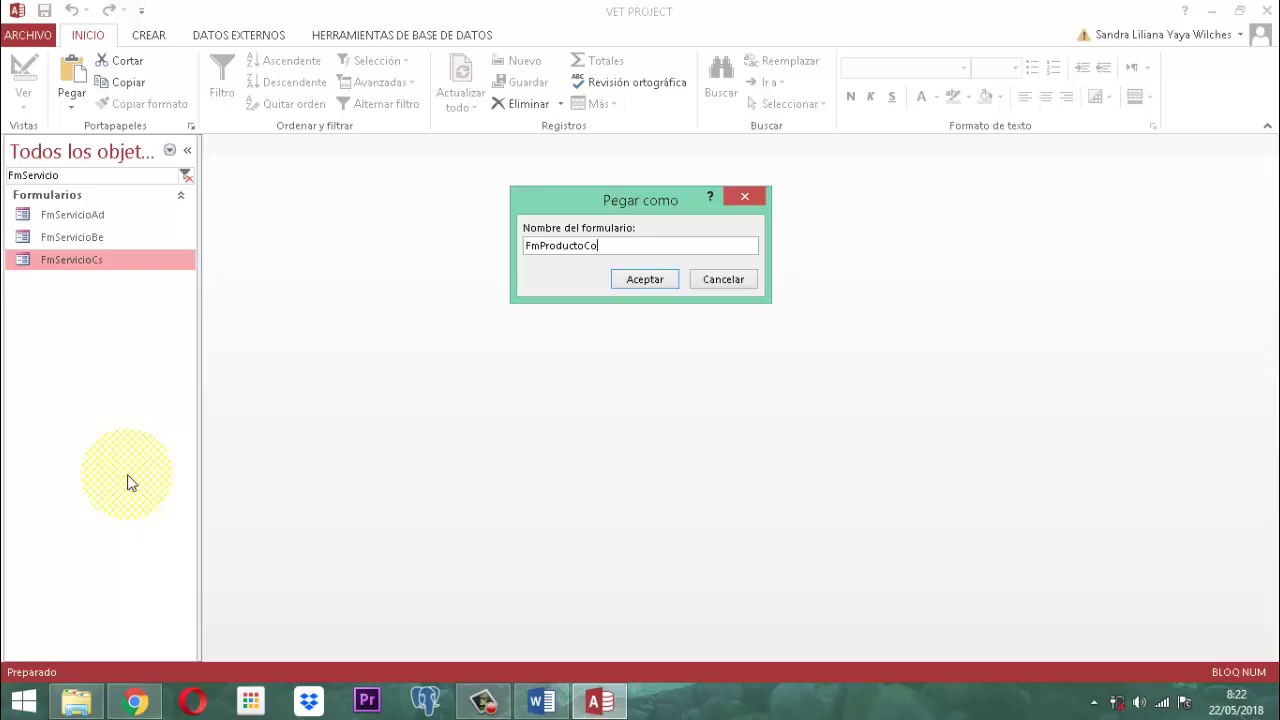
text(n)
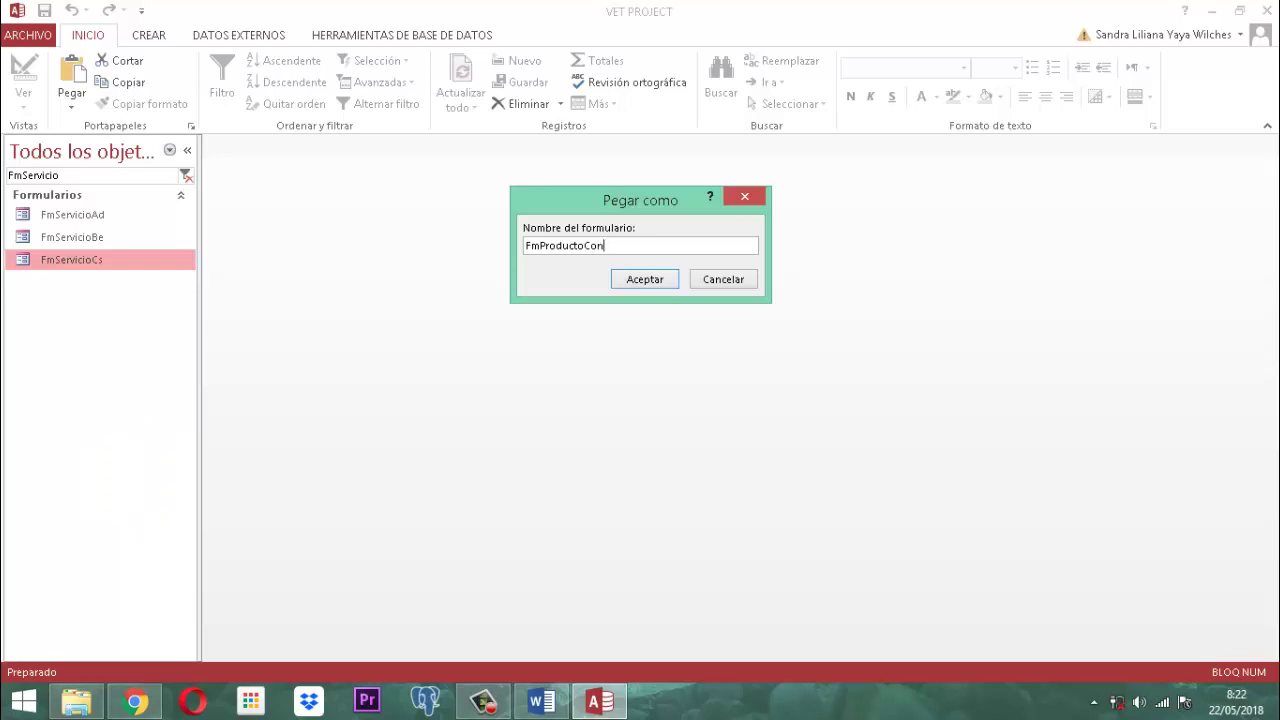
key(BackSpace)
text(n)
key(BackSpace)
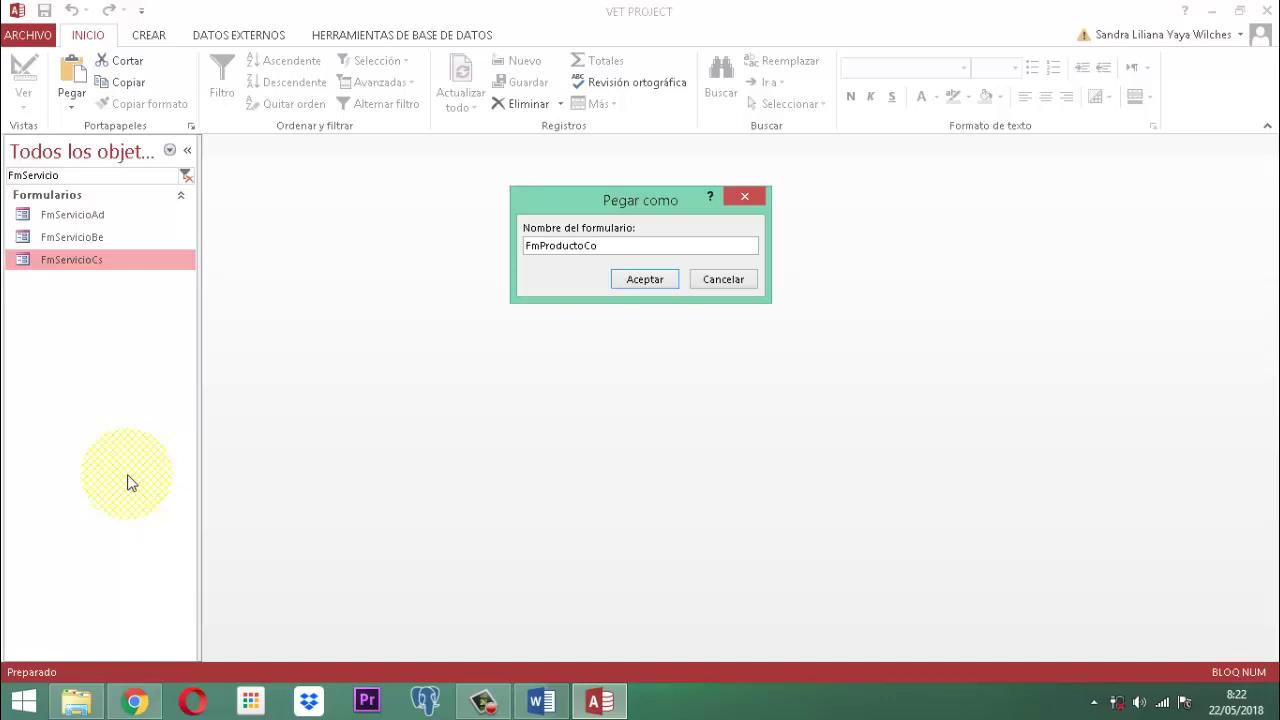
text(n)
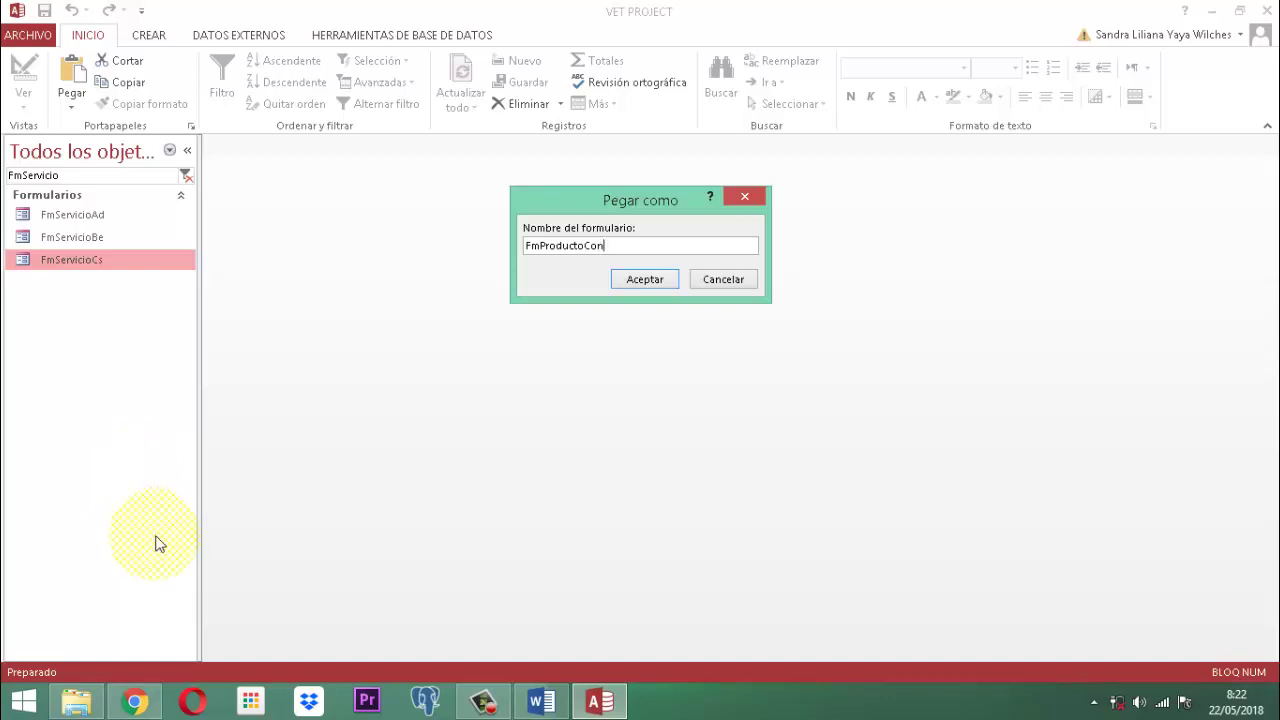
click(645, 280)
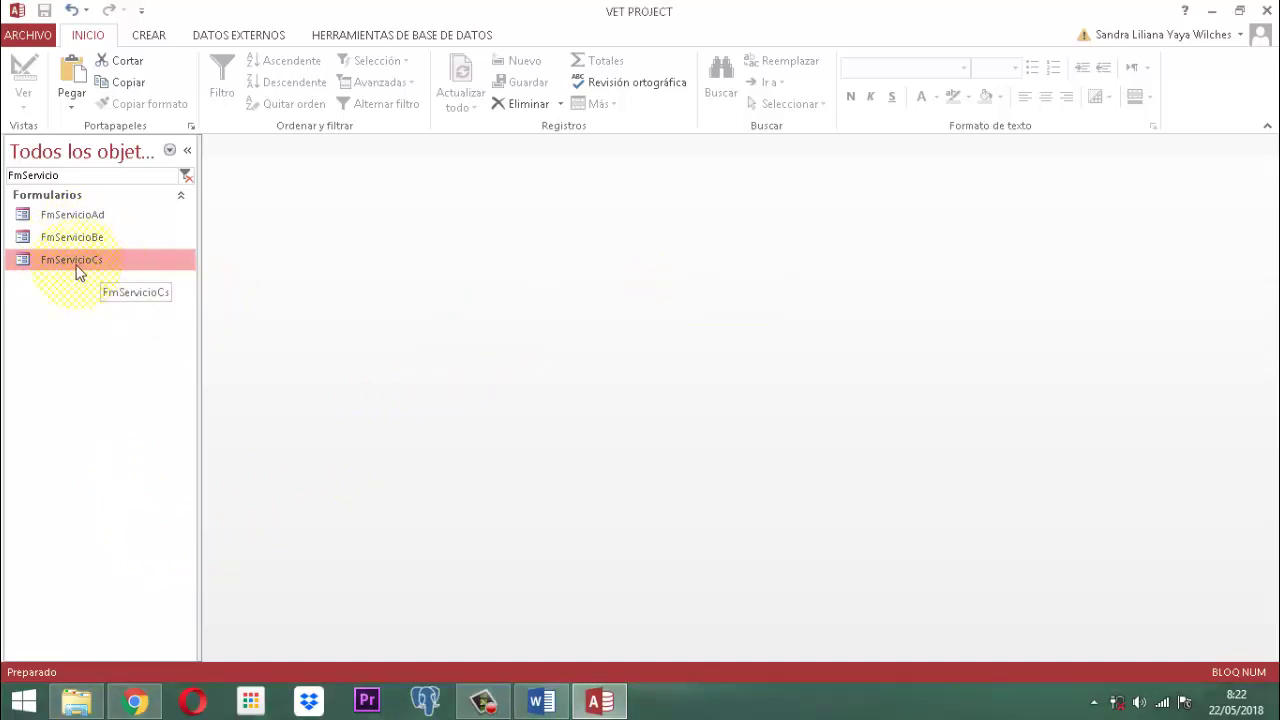
Filter the database objects by "fmproducto".
drag(67, 175, 5, 177)
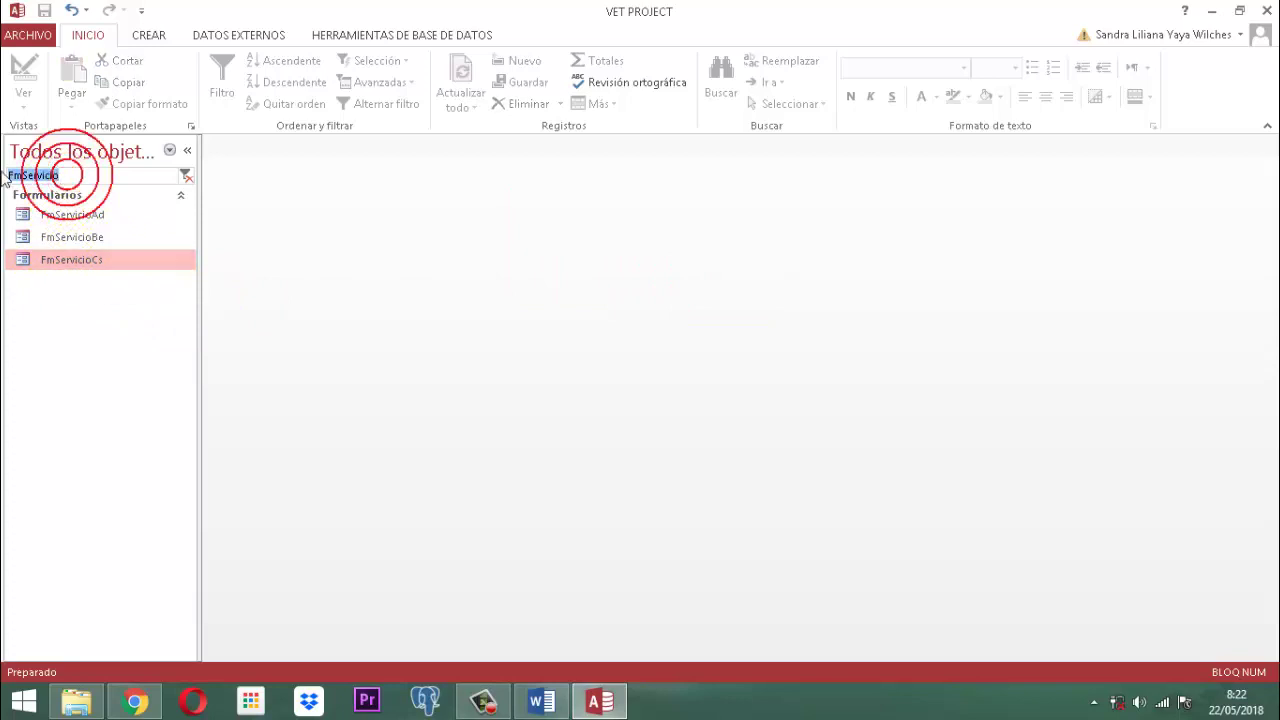
text(fmproducto)
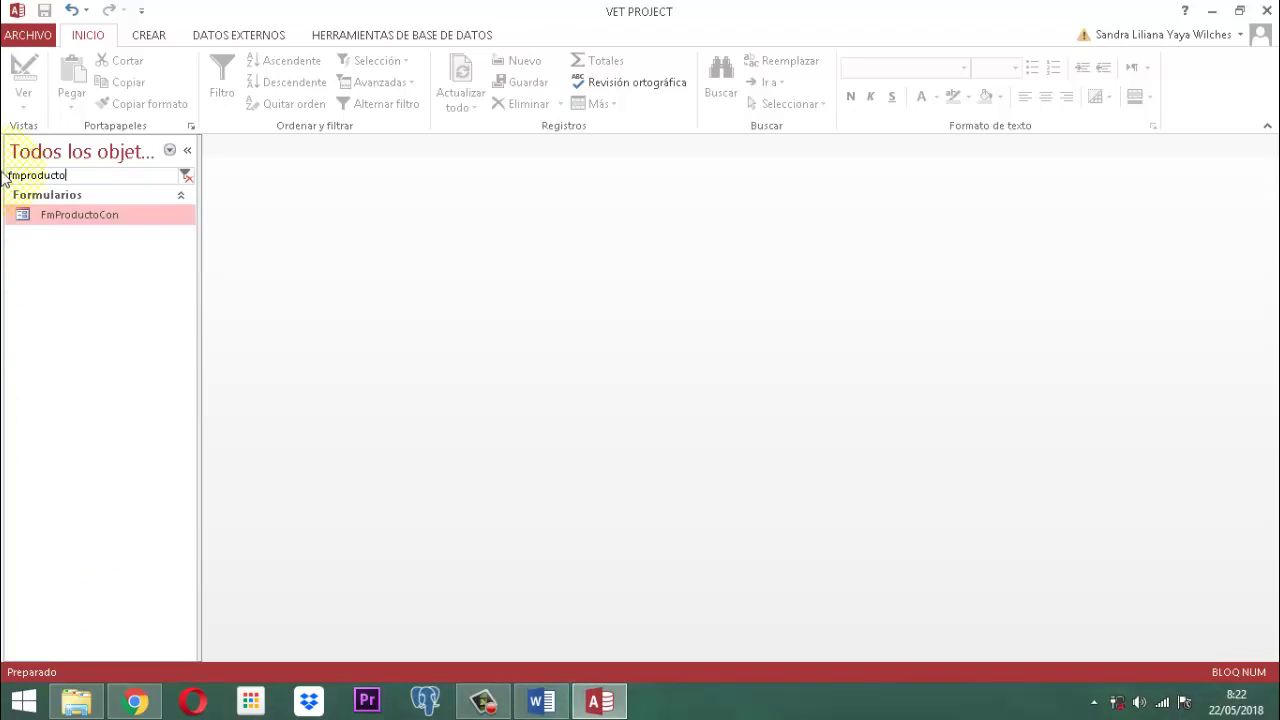
click(60, 241)
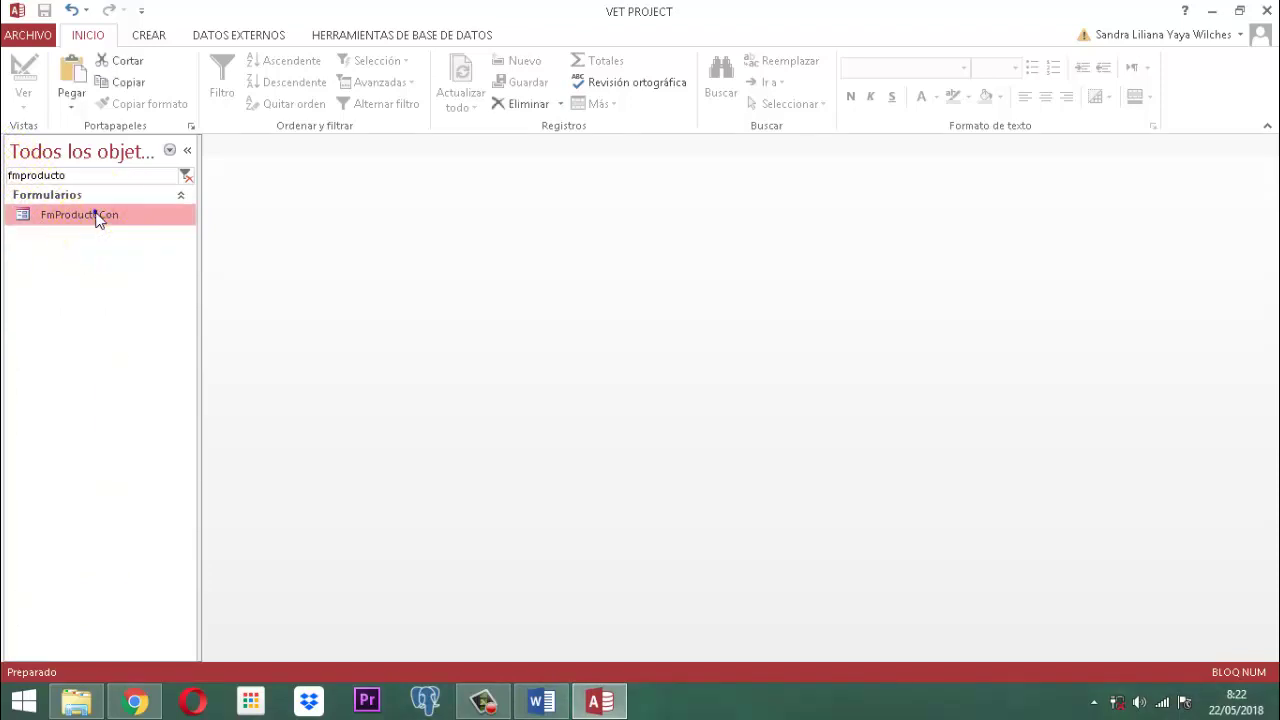
Paste another copy of the FmServicioCs form under the name FmProductoAcc.
right_click(96, 213)
click(147, 438)
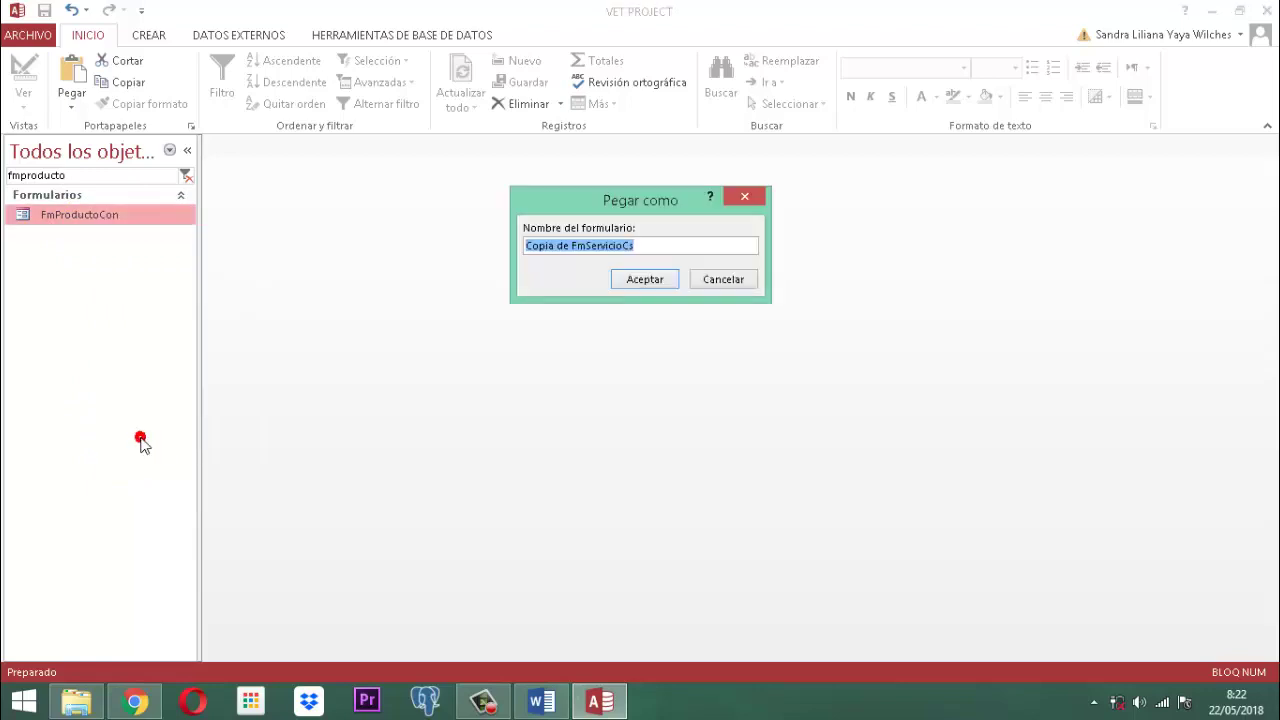
text(Fm)
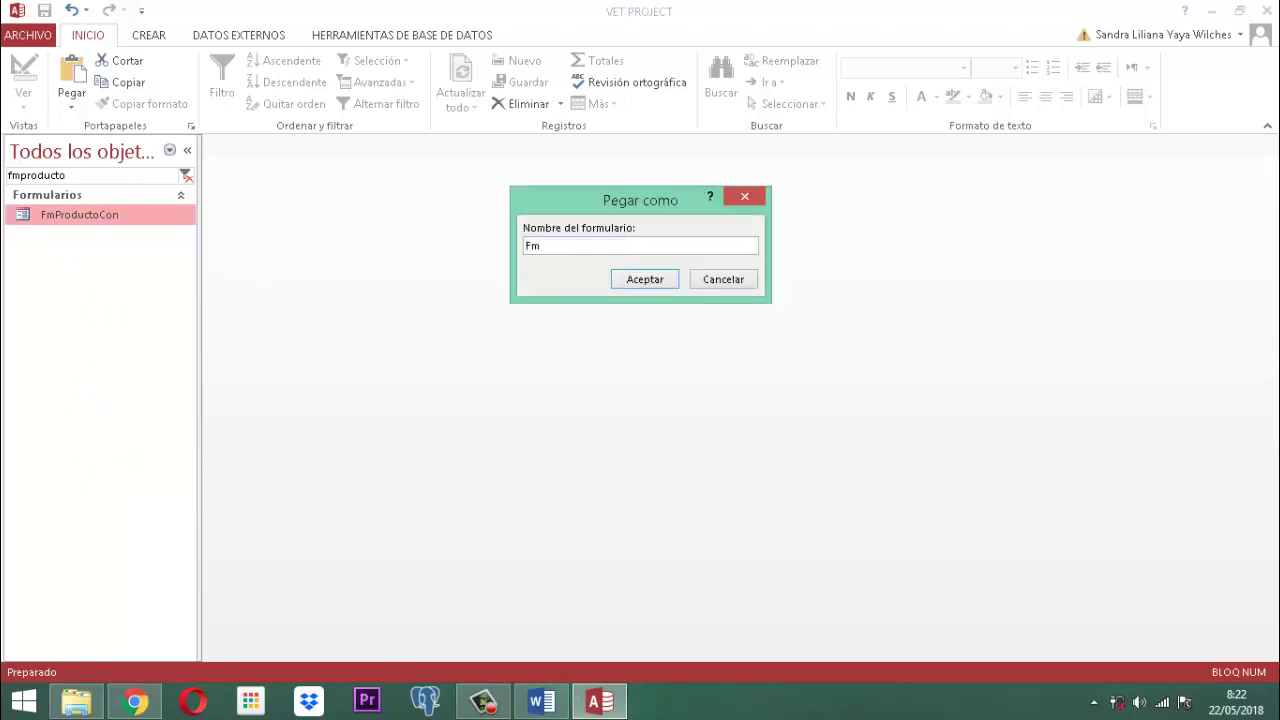
text(Producto)
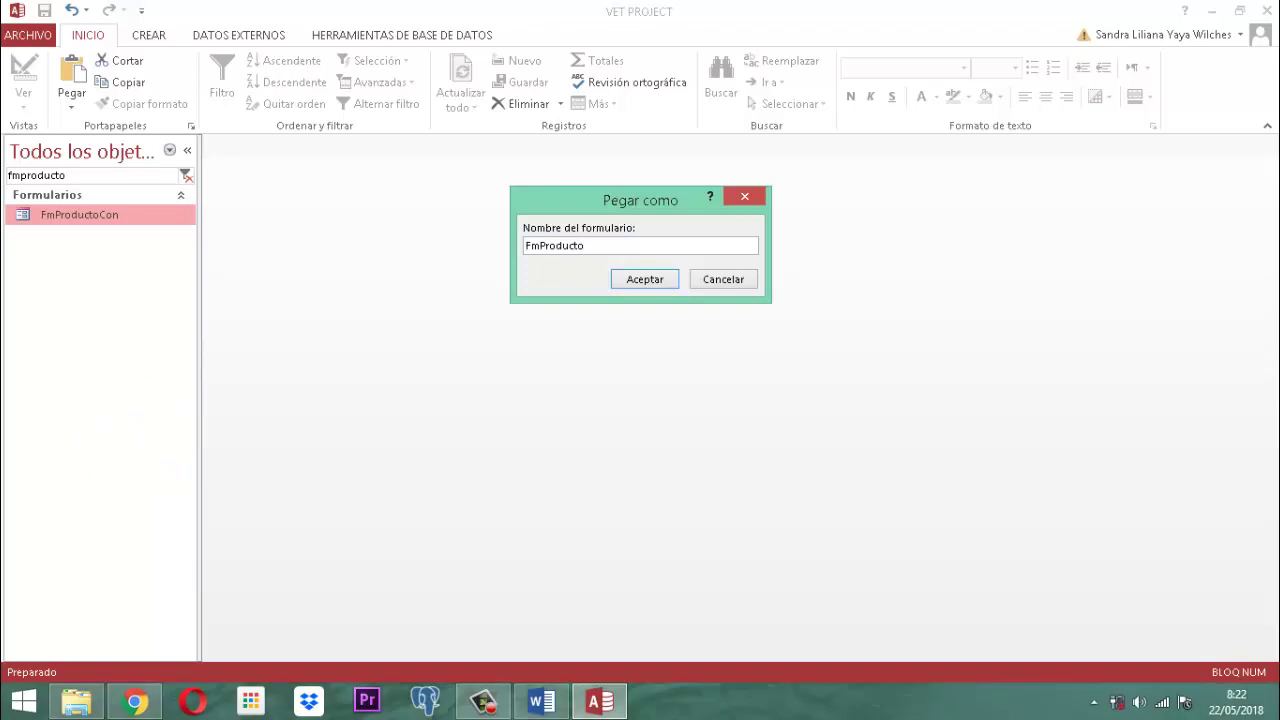
text(Acc)
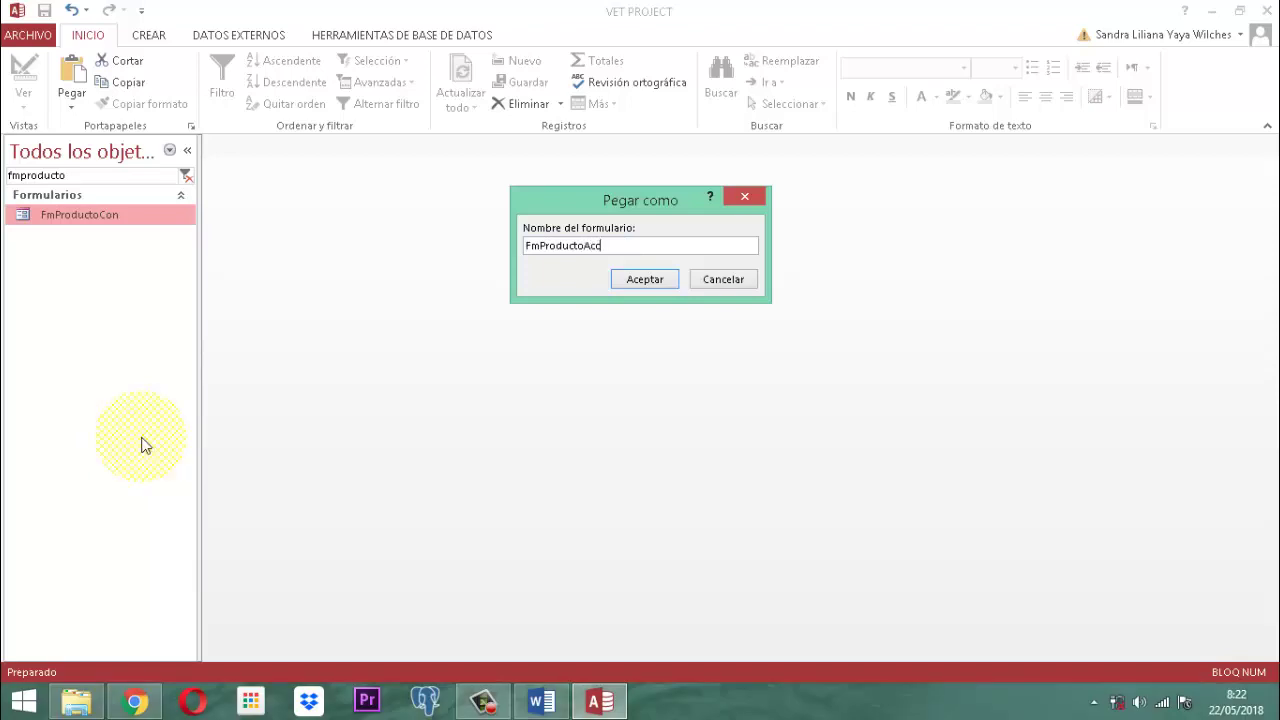
click(635, 281)
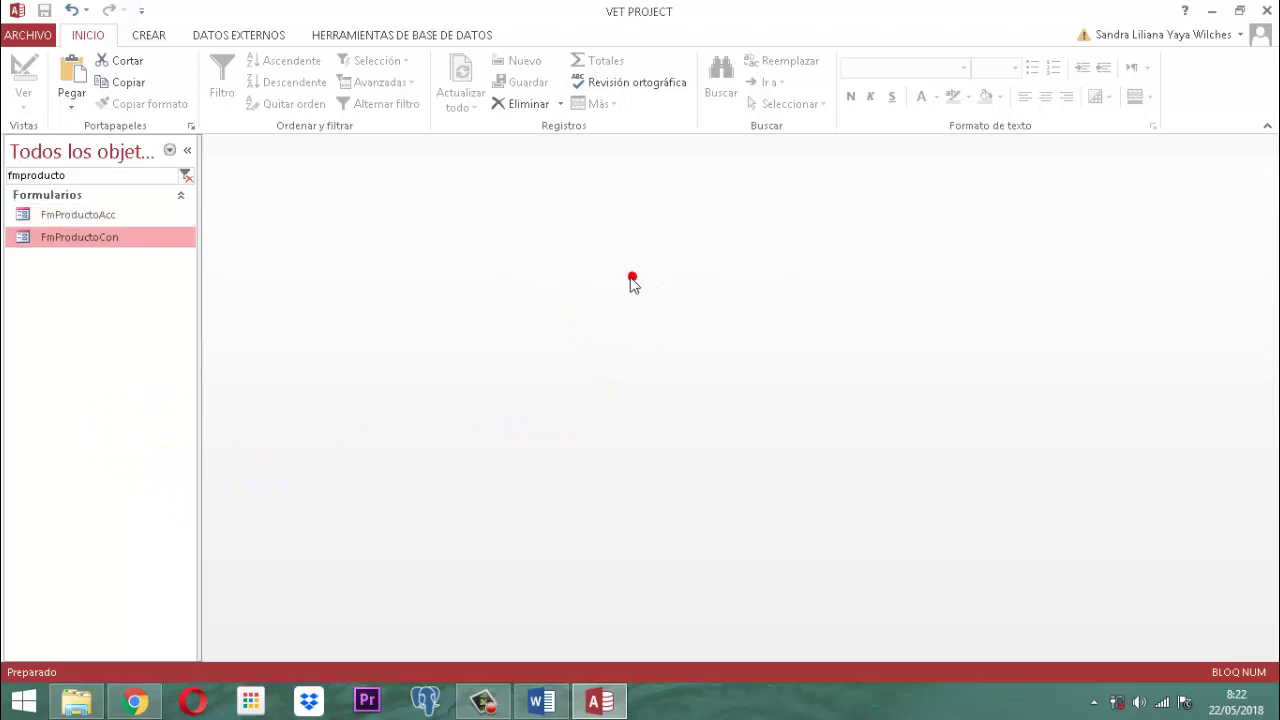
Paste a further copy of the FmServicioCs form under the name FmProductoPre.
right_click(100, 237)
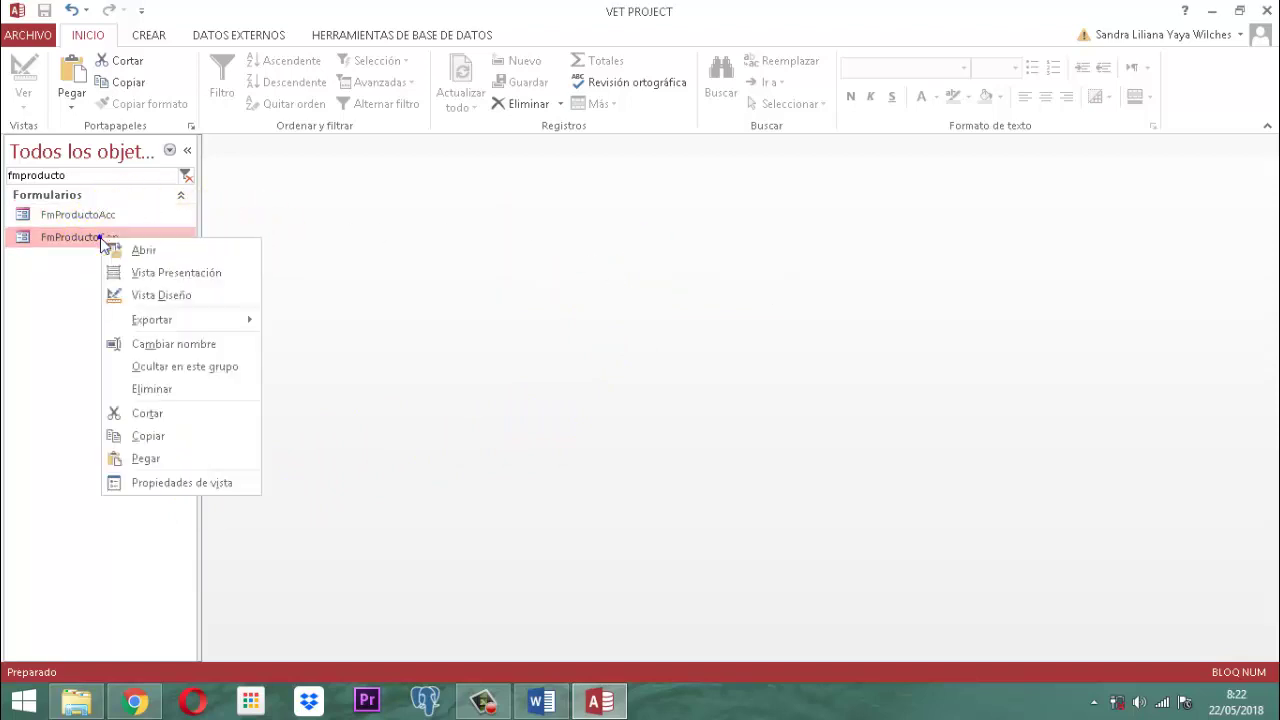
click(152, 460)
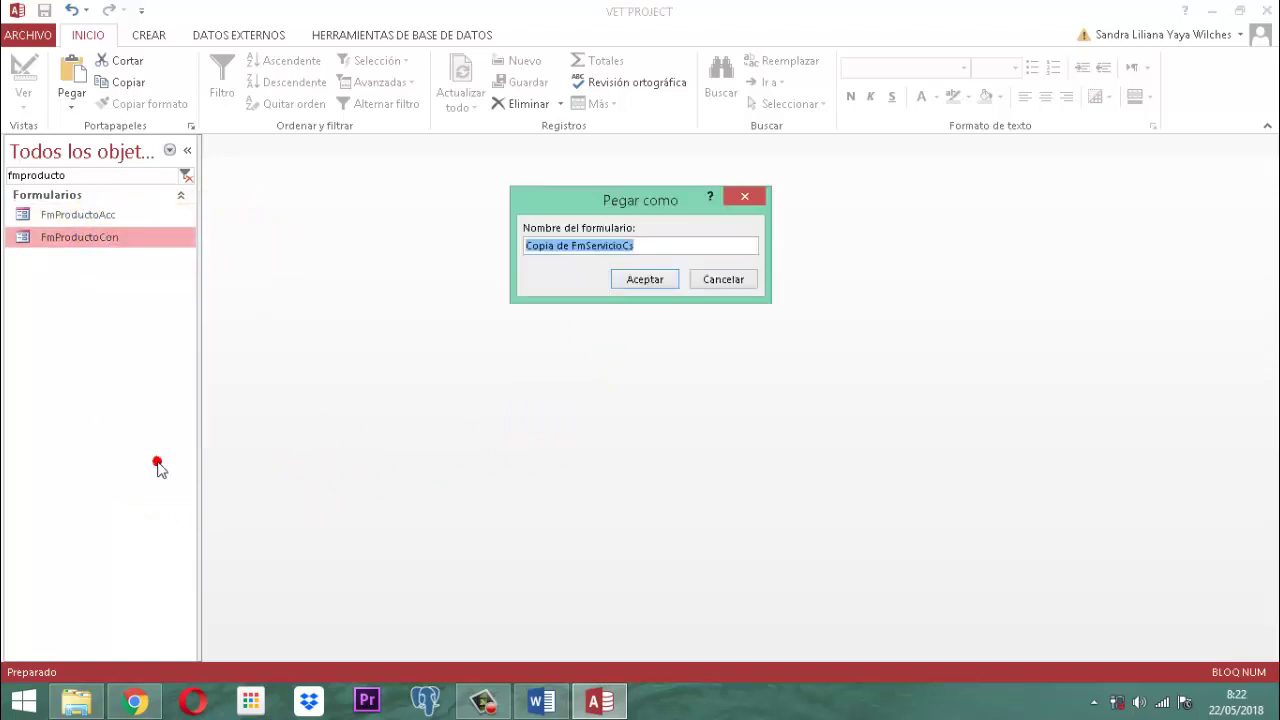
text(FmPr)
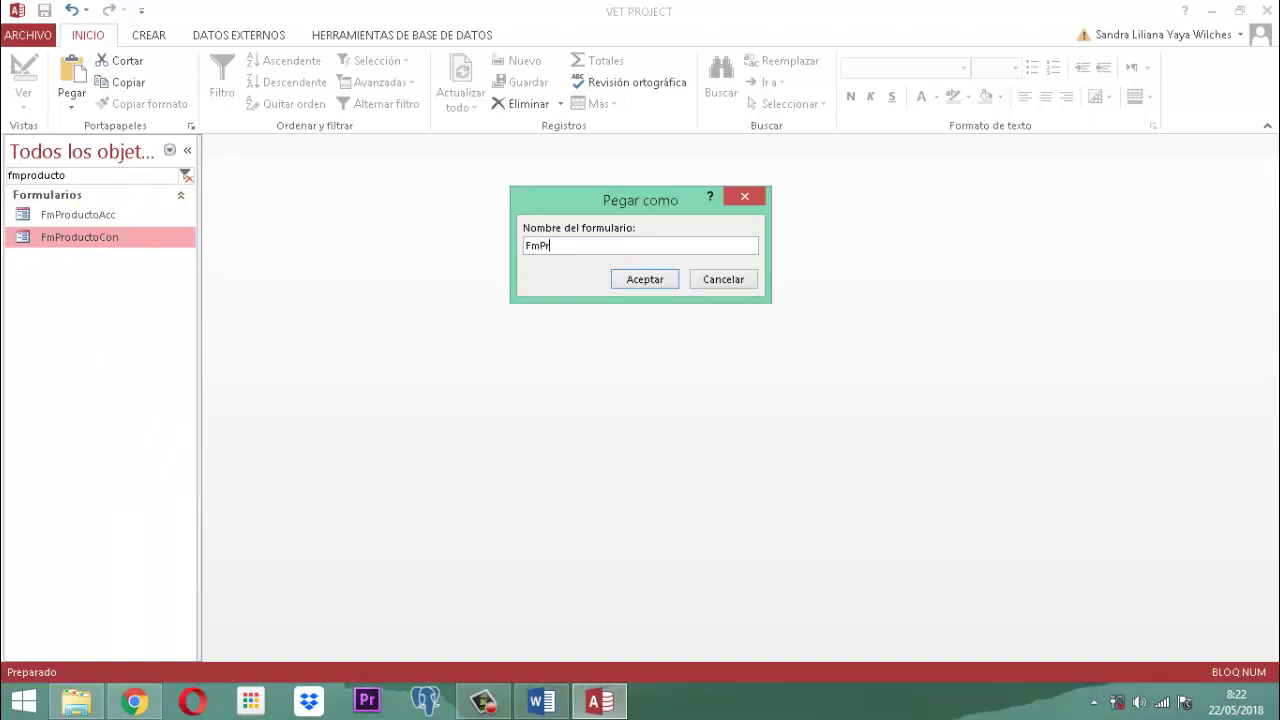
text(oductoPre)
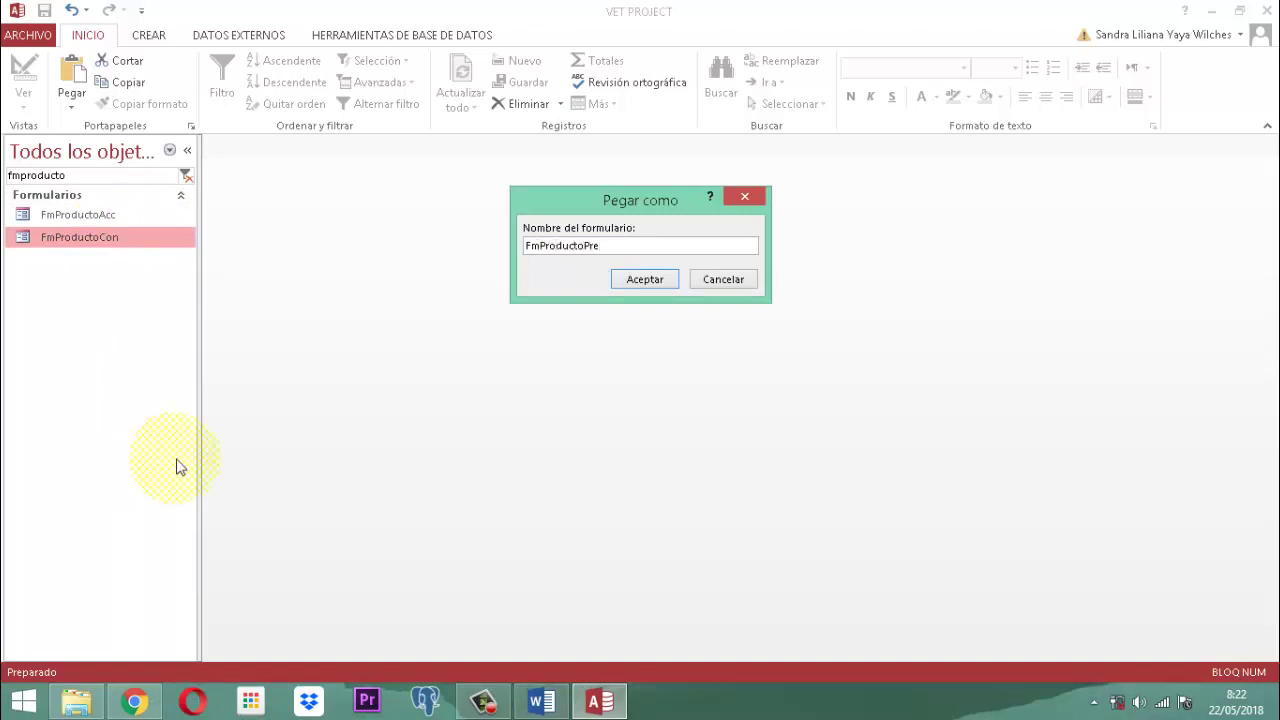
click(656, 281)
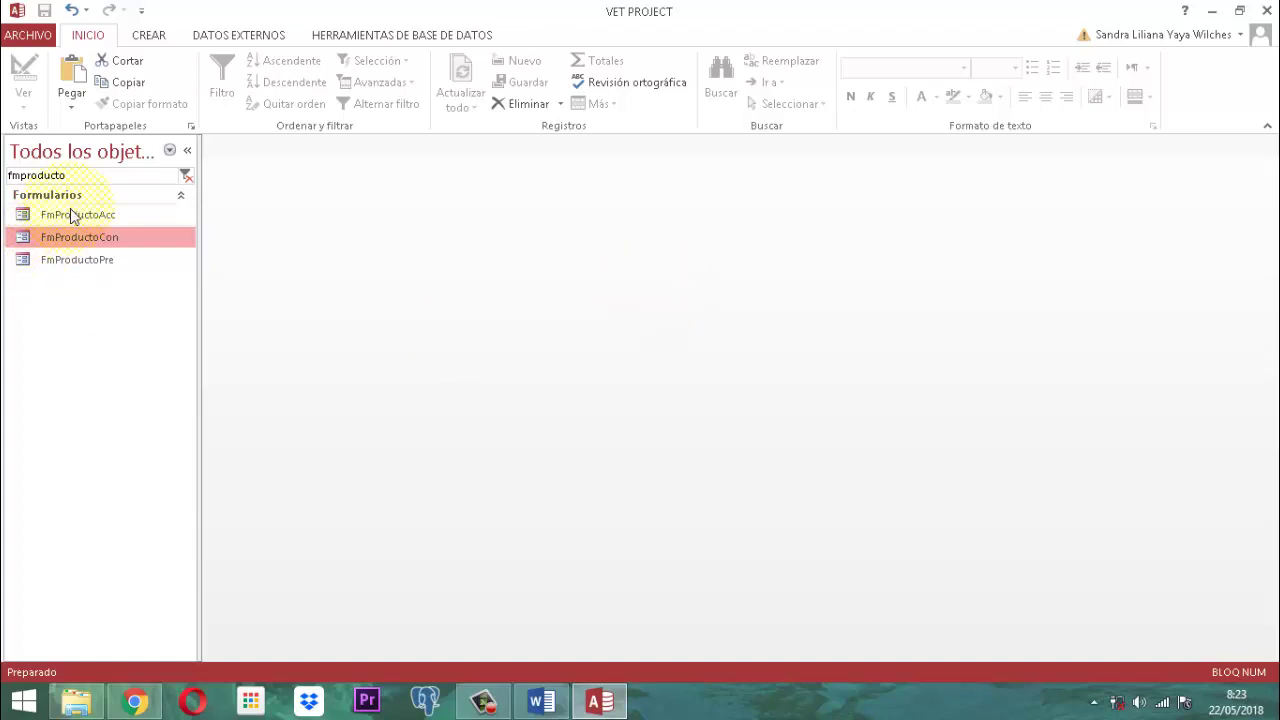
Open FmProductoCon in Design view and change its heading label to DESCRIPCION PRODUCTO CONCENTRADO.
right_click(99, 242)
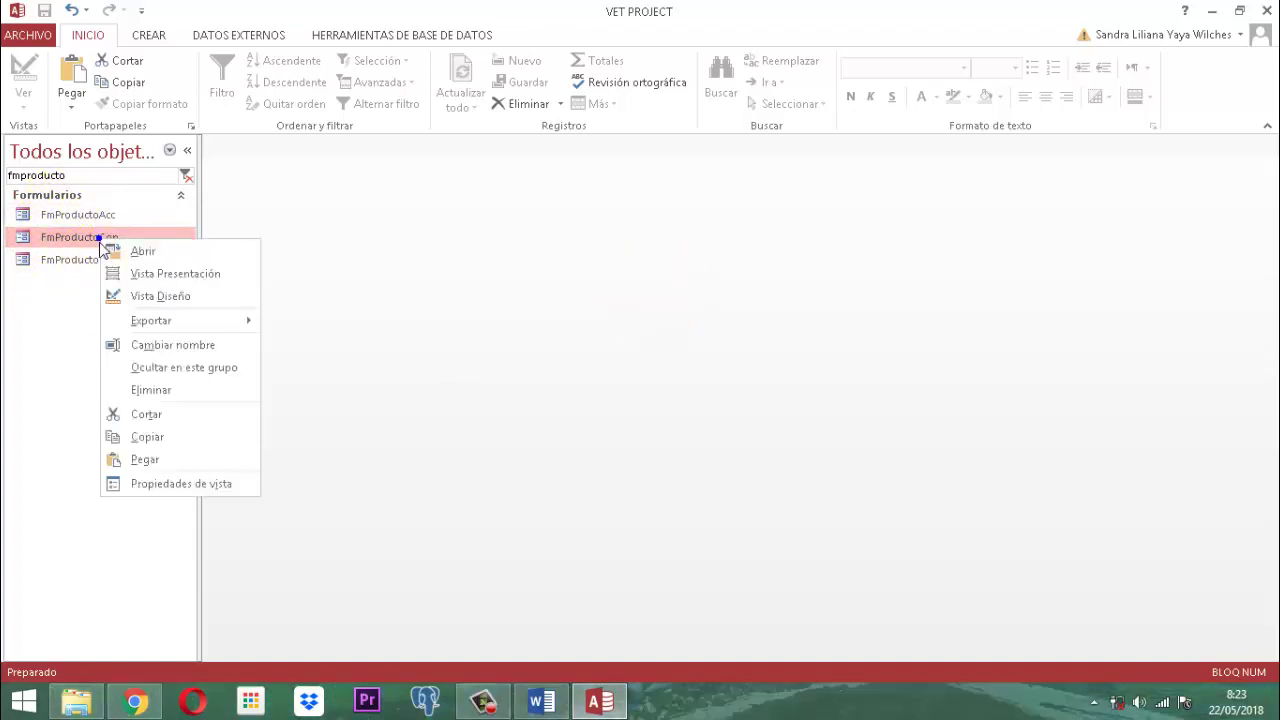
click(162, 295)
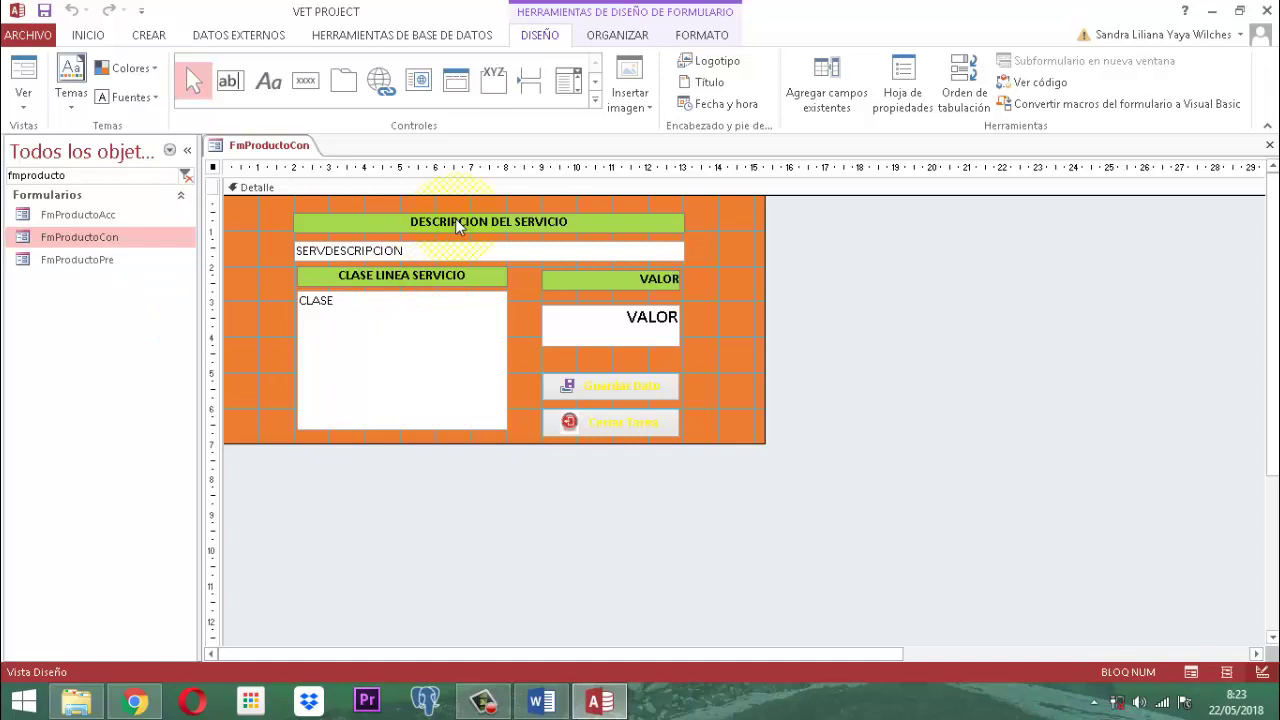
click(455, 222)
click(455, 222)
drag(589, 228, 412, 222)
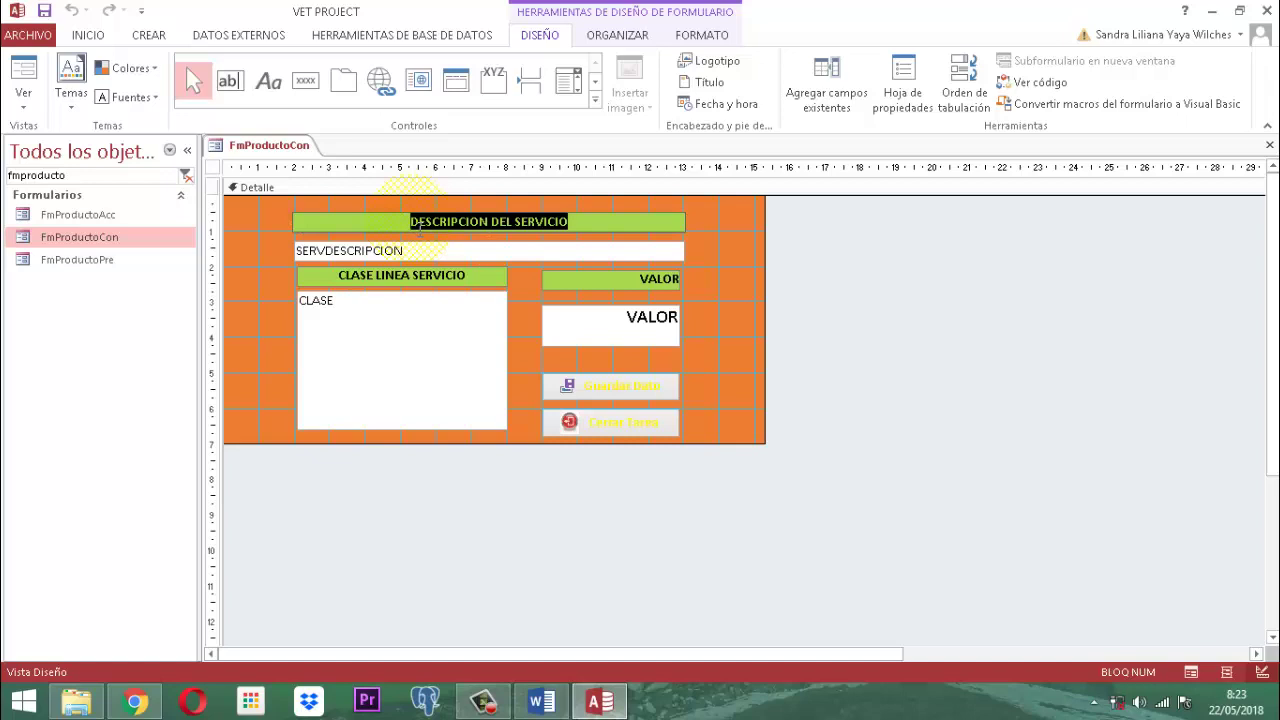
text(d)
key(Caps_Lock)
key(BackSpace)
text(DES)
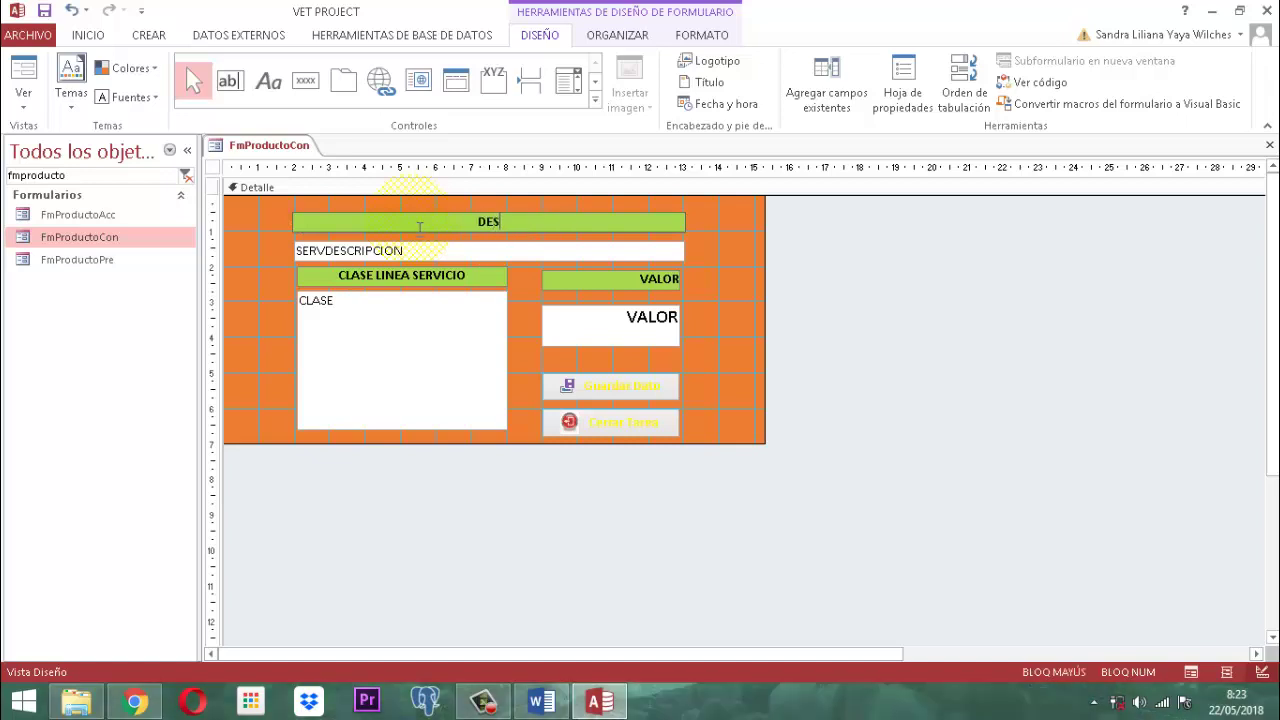
text(CRIPCION PRODUCTO CONCENTRADO)
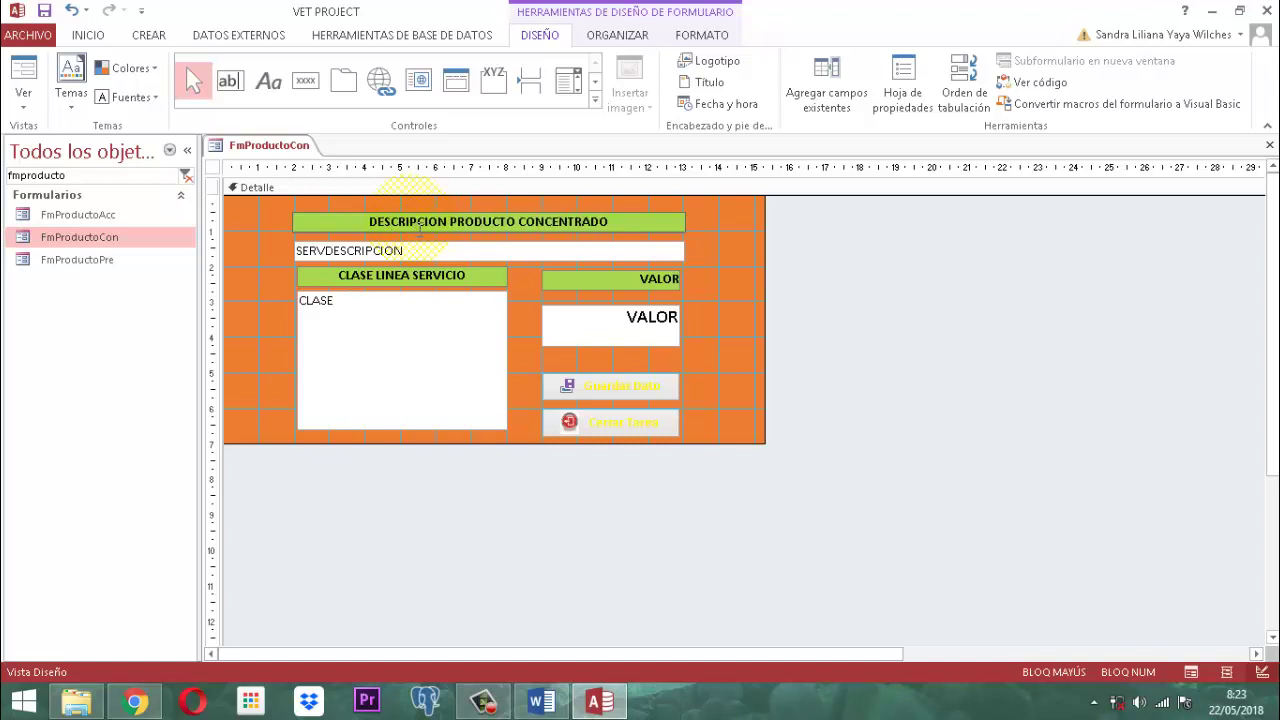
Delete the CLASE LINEA SERVICIO label and the CLASE box beneath it from the form.
click(300, 249)
click(323, 343)
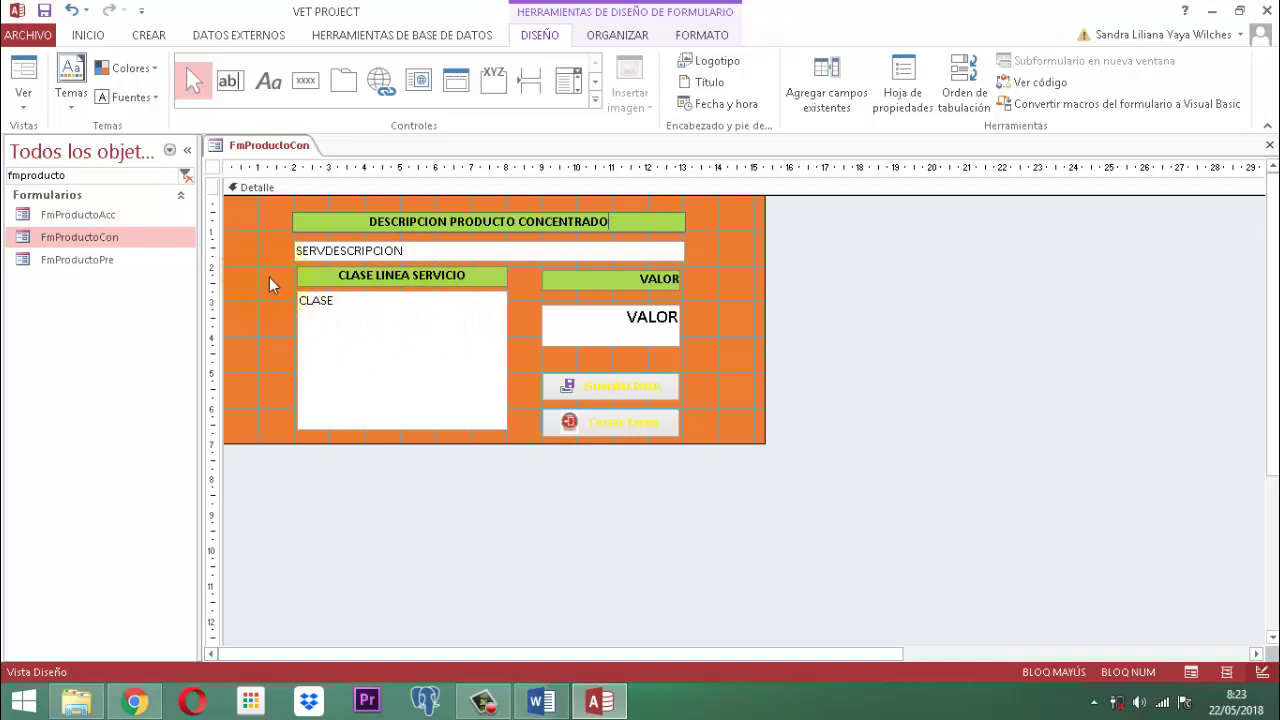
drag(257, 266, 351, 340)
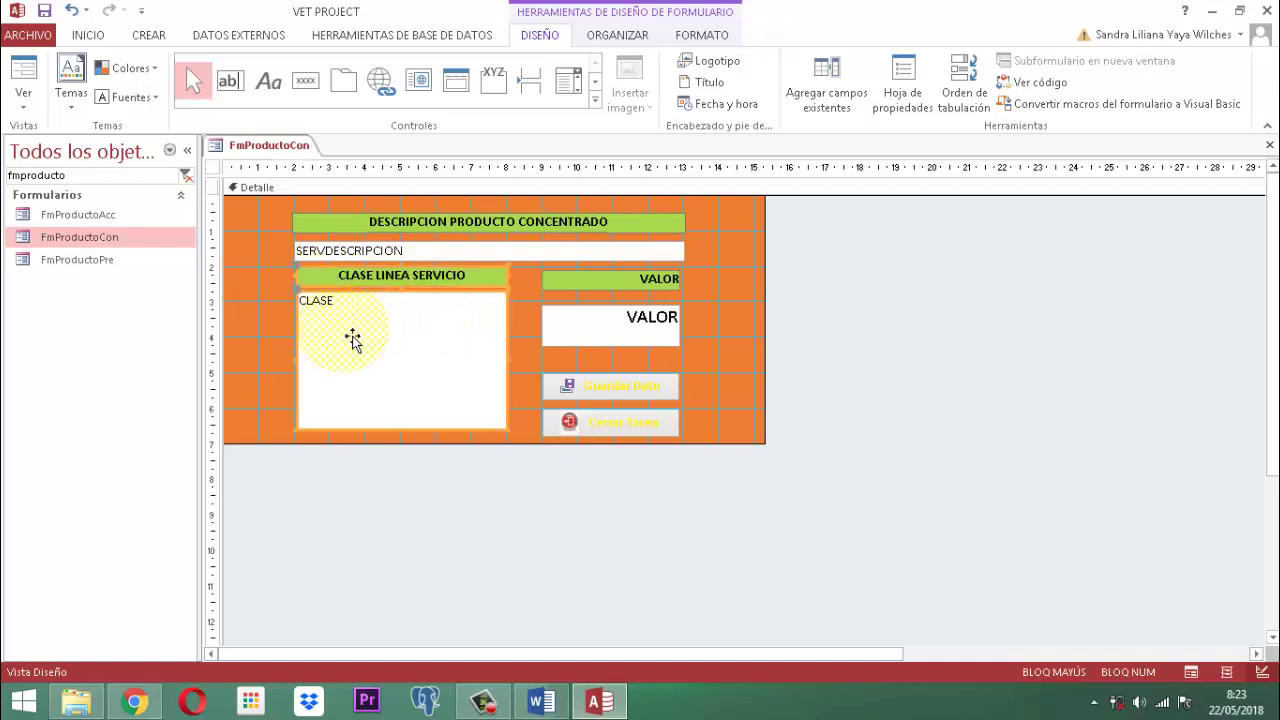
key(Delete)
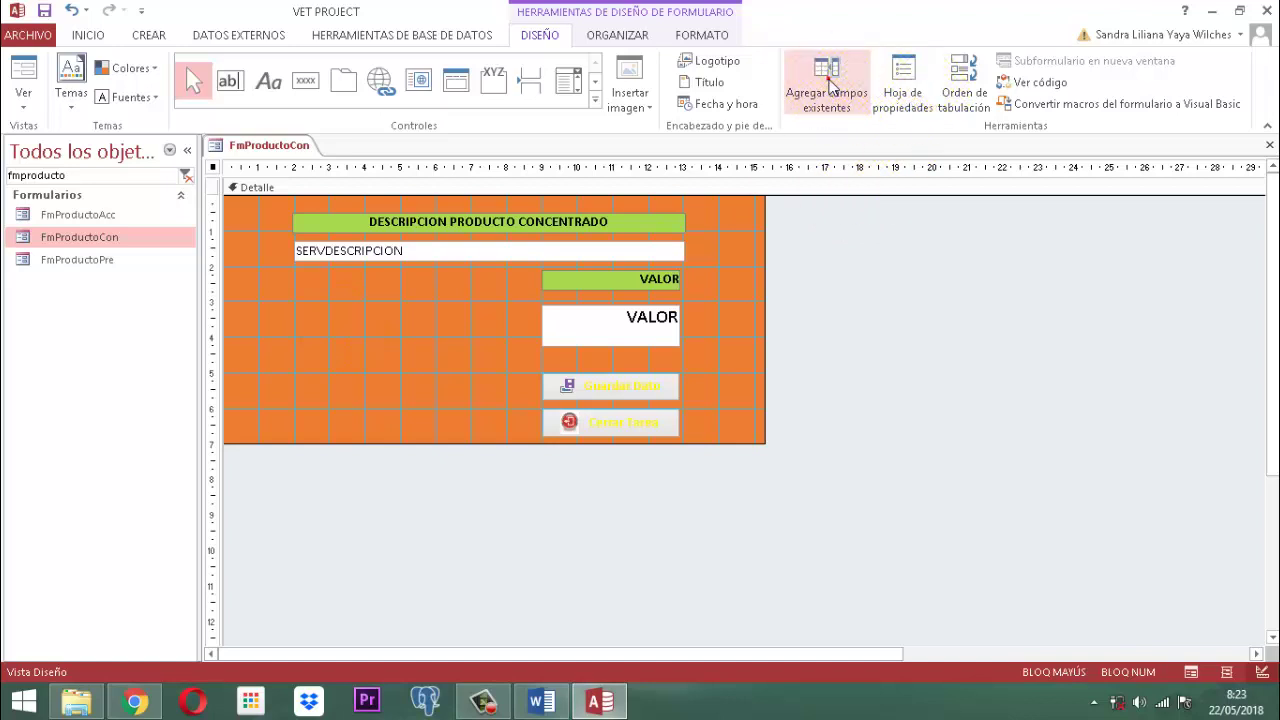
Add the existing CLASE and LINEA fields to the empty area beneath SERVDESCRIPCION and close the field list.
click(828, 86)
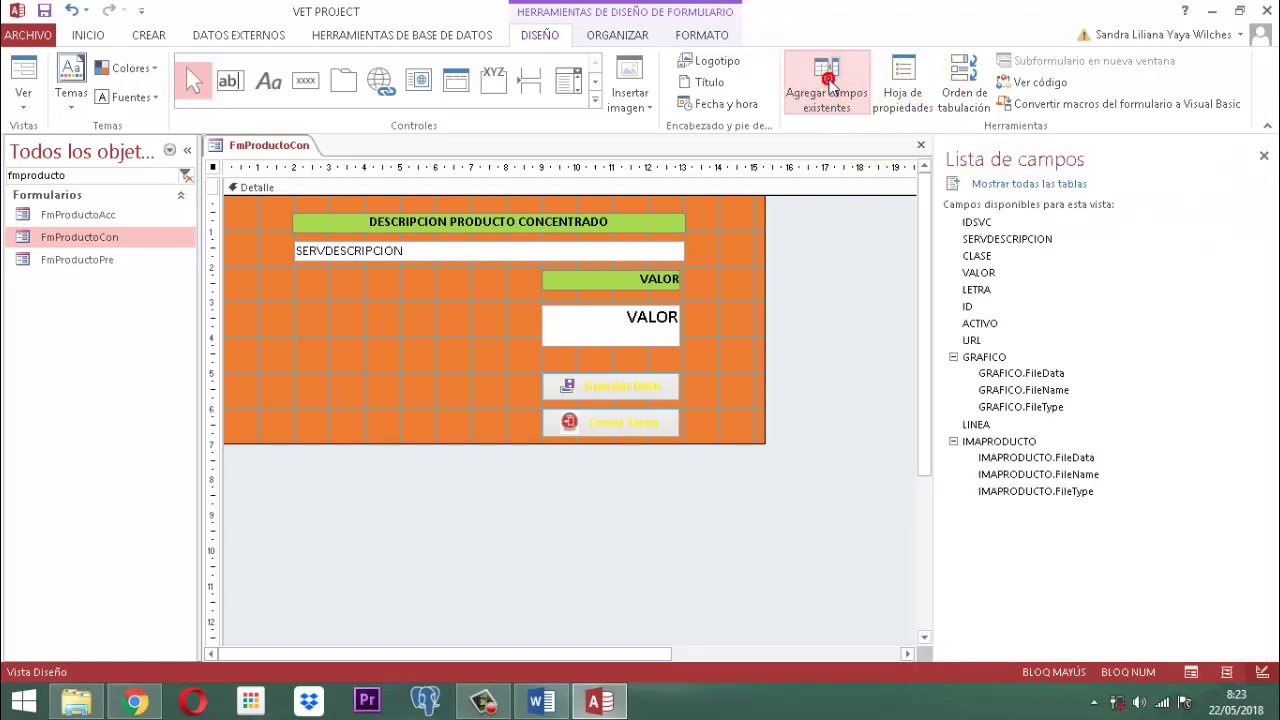
click(978, 258)
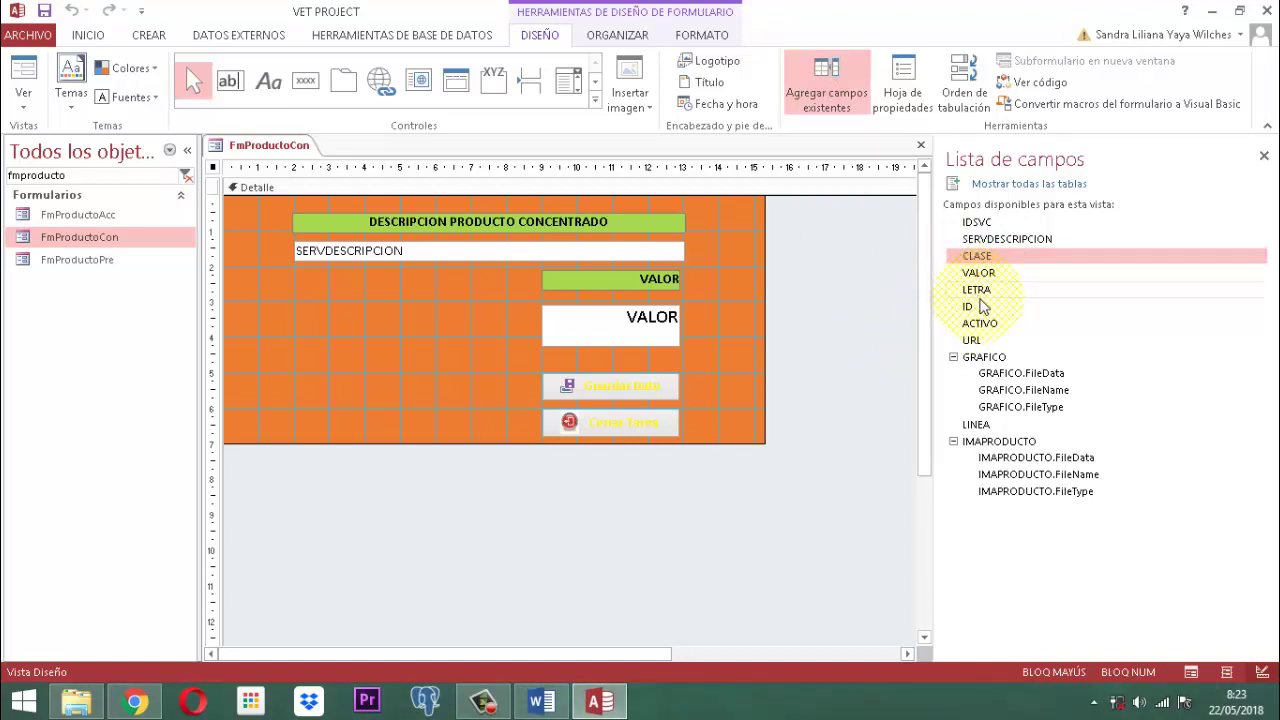
ctrl+click(976, 426)
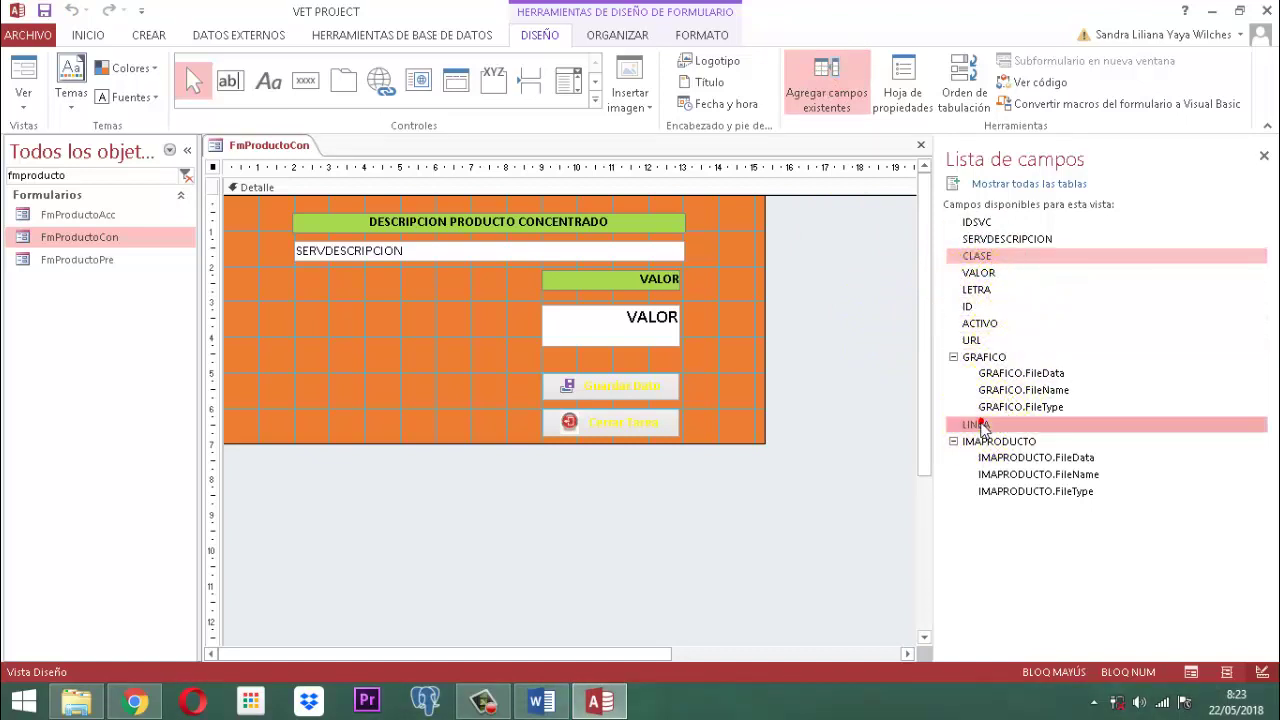
drag(970, 262, 337, 296)
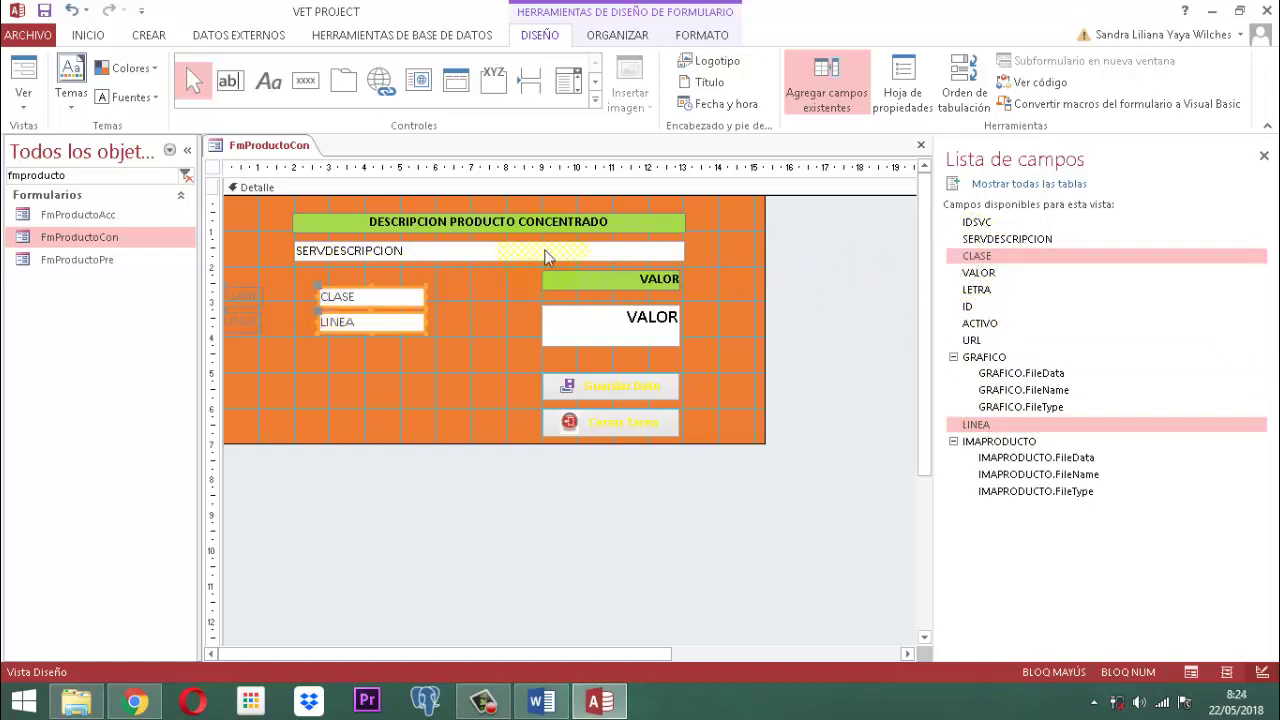
click(1264, 156)
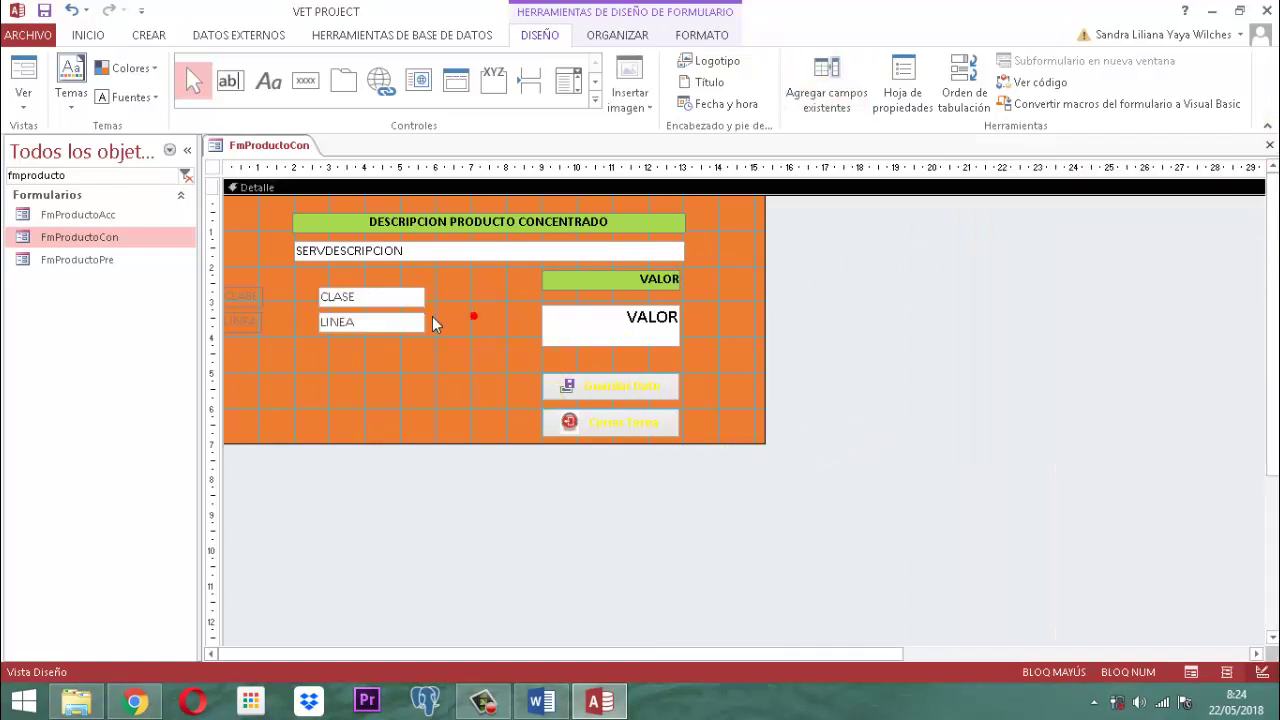
Shift the CLASE and LINEA fields with their labels to the right, and delete them from the form.
drag(451, 354, 240, 296)
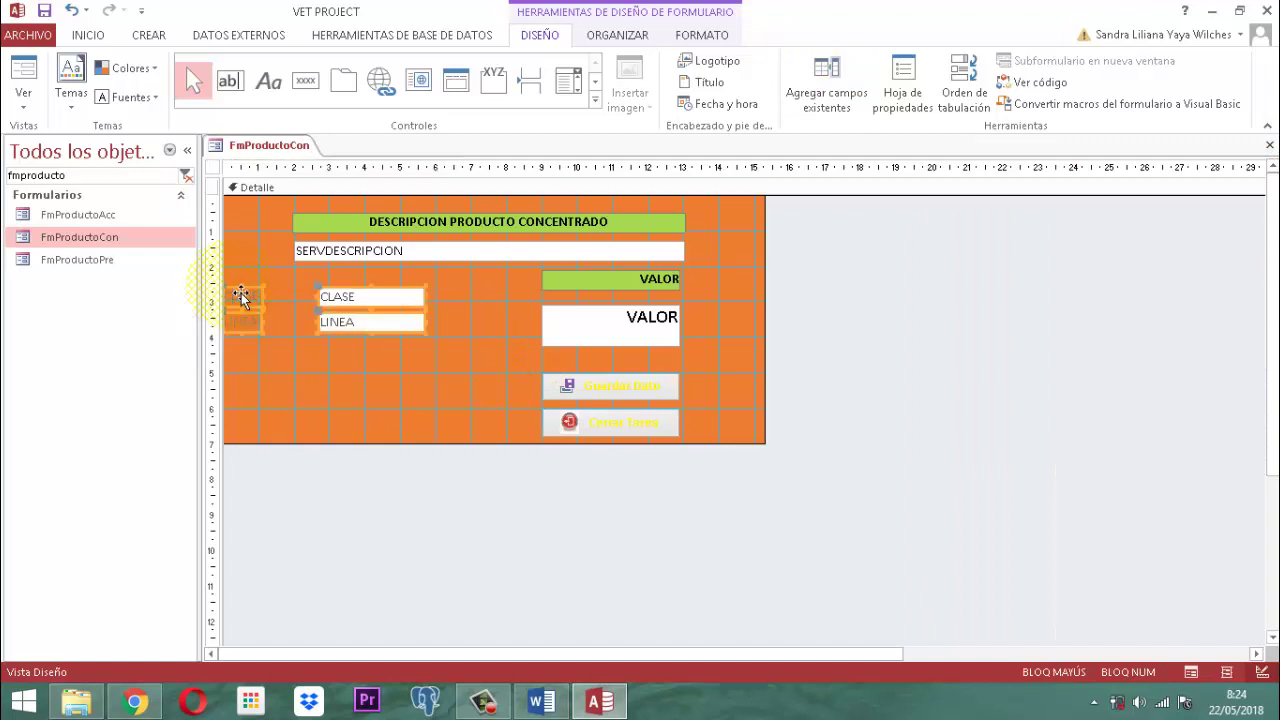
key(Right)
key(Right)
key(Right)
key(Right)
key(Right)
key(Right)
key(Right)
key(Right)
key(Right)
key(Right)
key(Right)
key(Right)
key(Right)
key(Right)
key(Right)
key(Right)
key(Right)
key(Right)
key(Right)
key(Right)
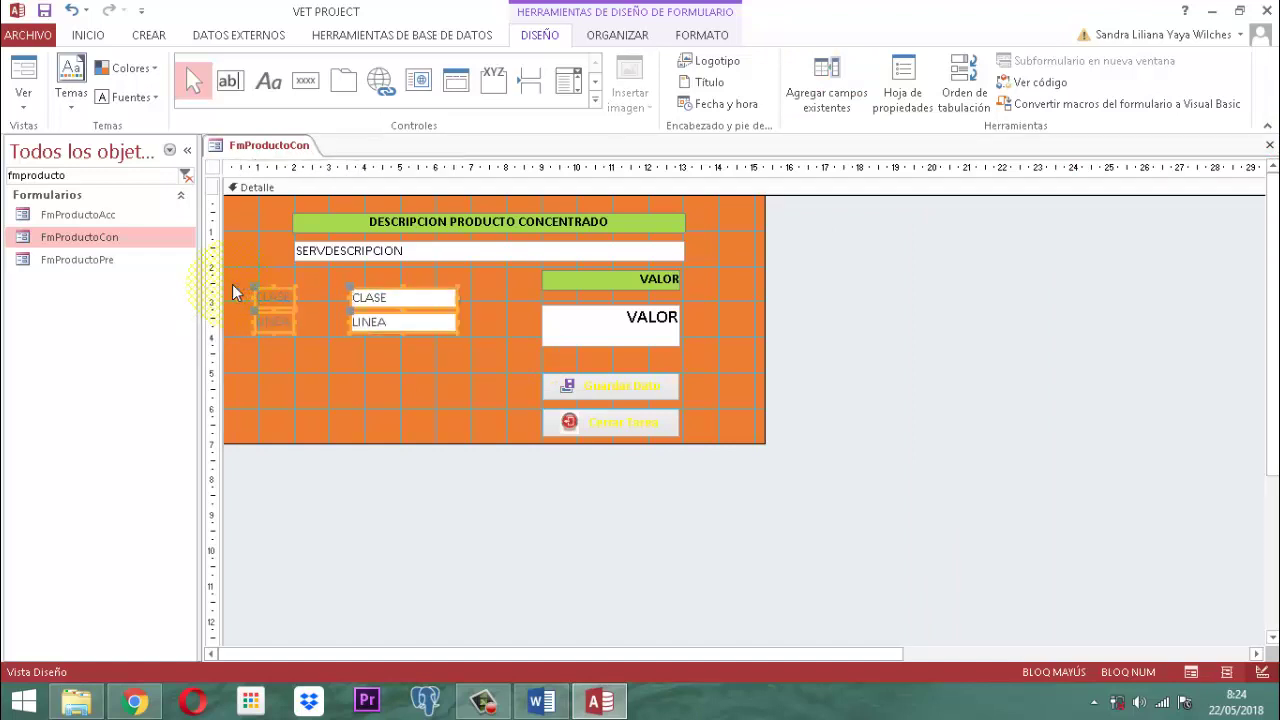
key(Right)
key(Right)
key(Right)
key(Right)
key(Right)
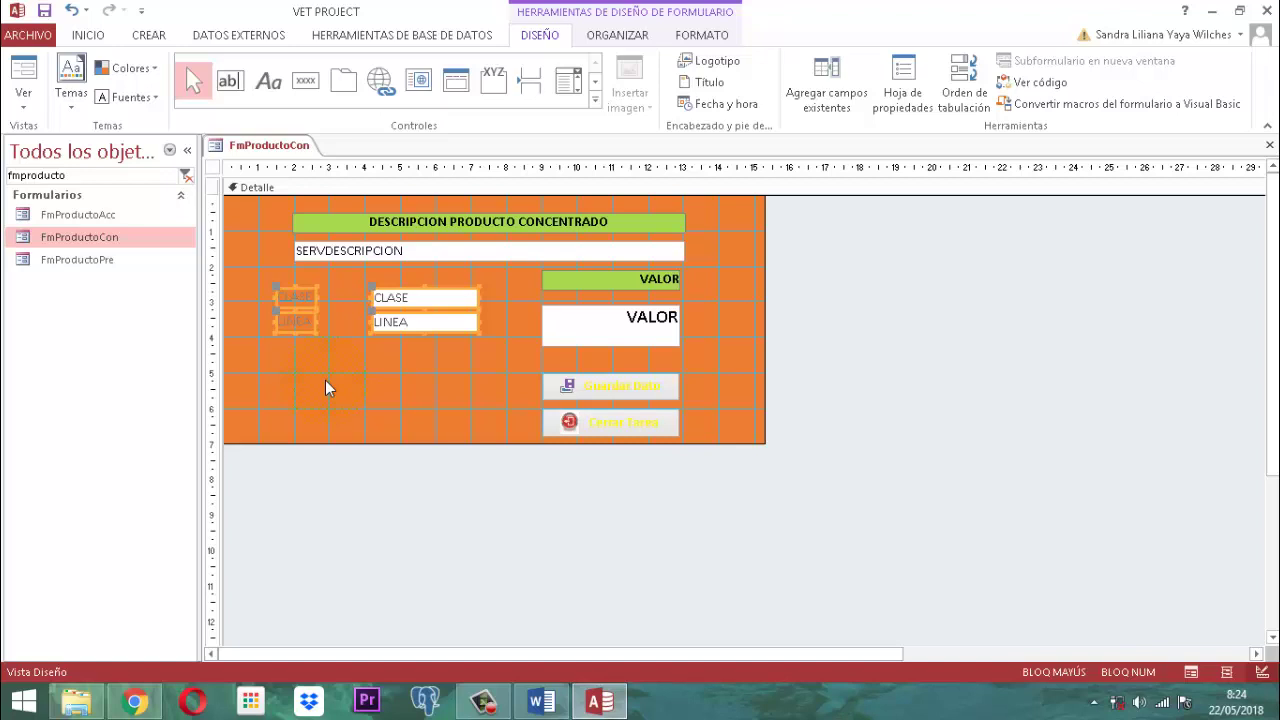
key(Delete)
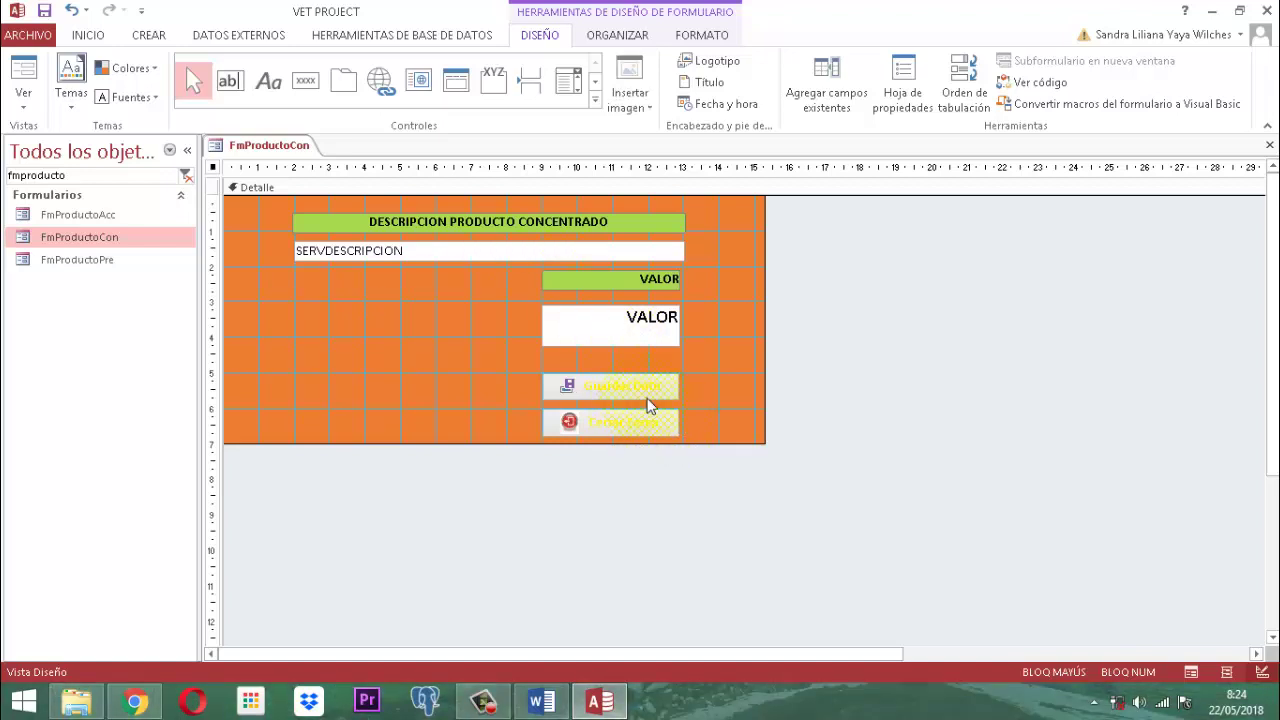
Format the Guardar Dato and Cerrar Tarea buttons with a dark brown fill and yellow text.
drag(704, 378, 640, 440)
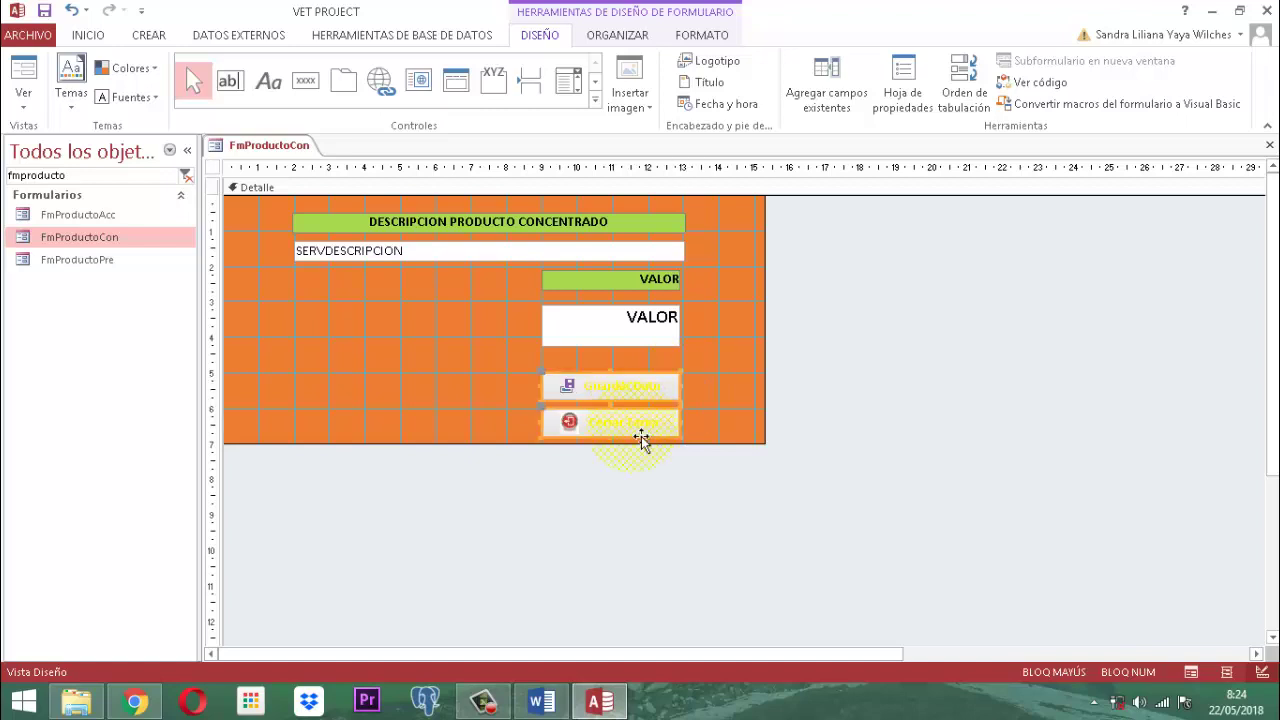
click(700, 35)
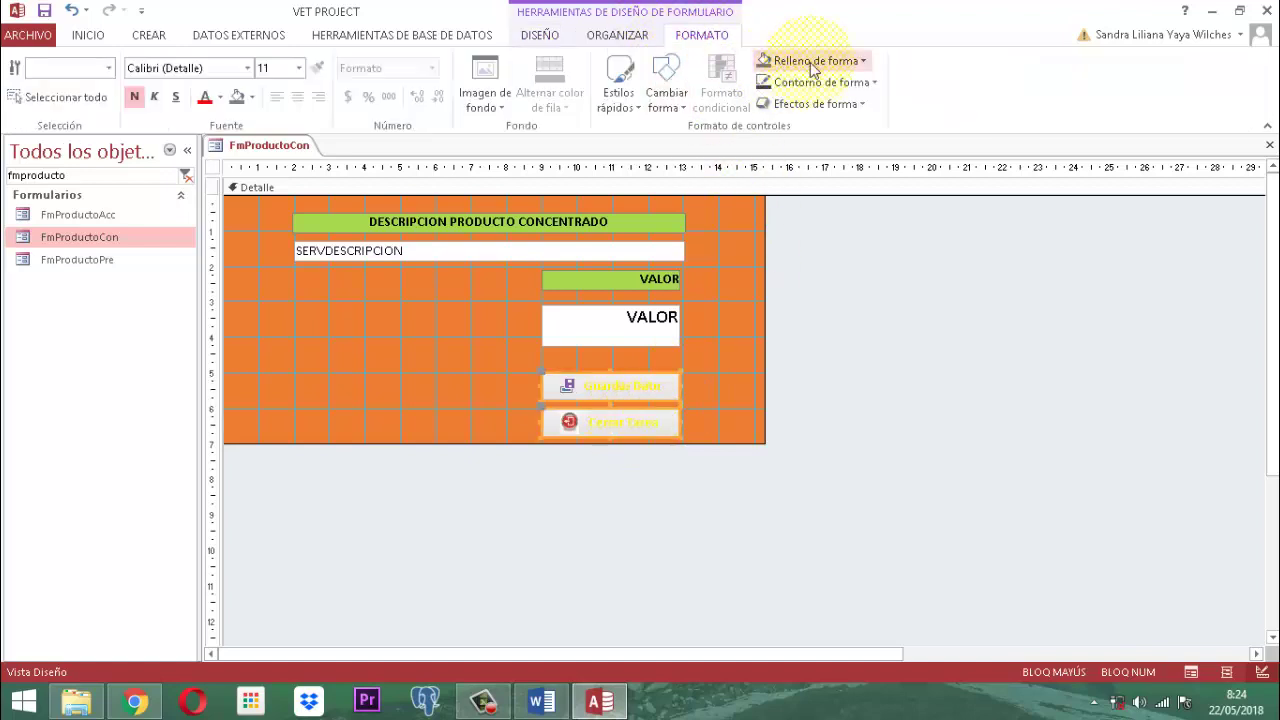
click(252, 97)
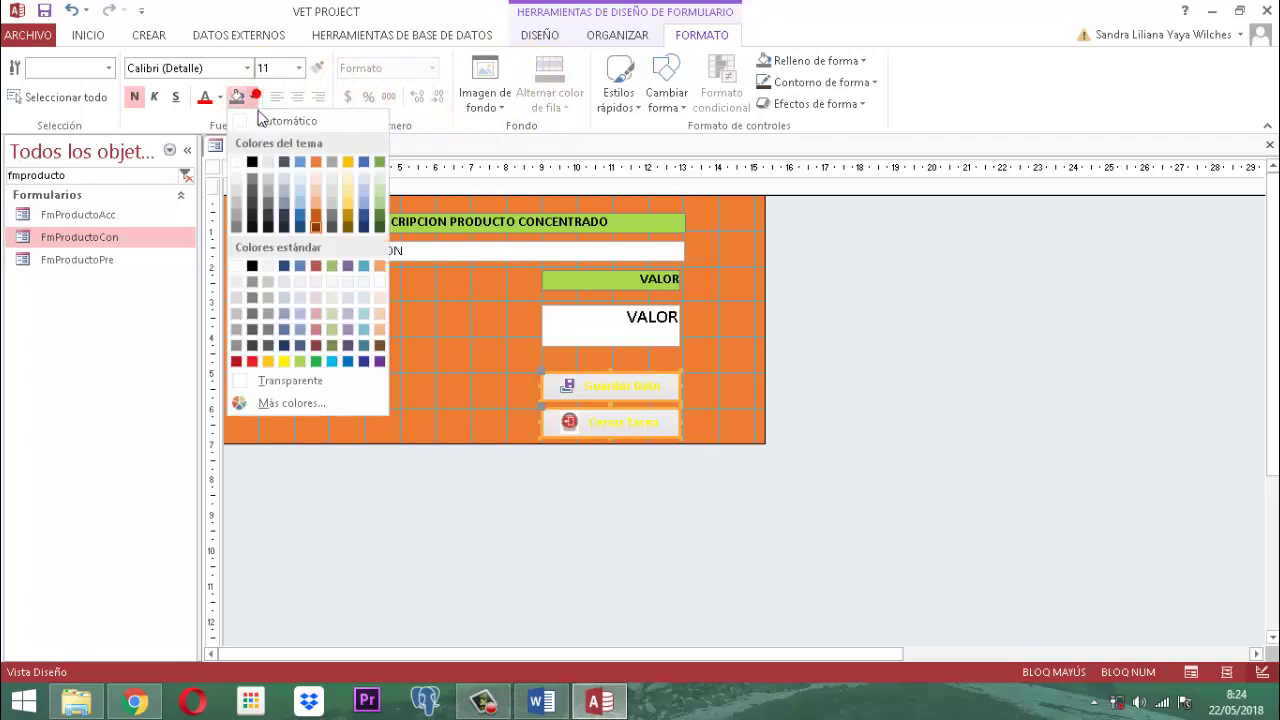
click(316, 226)
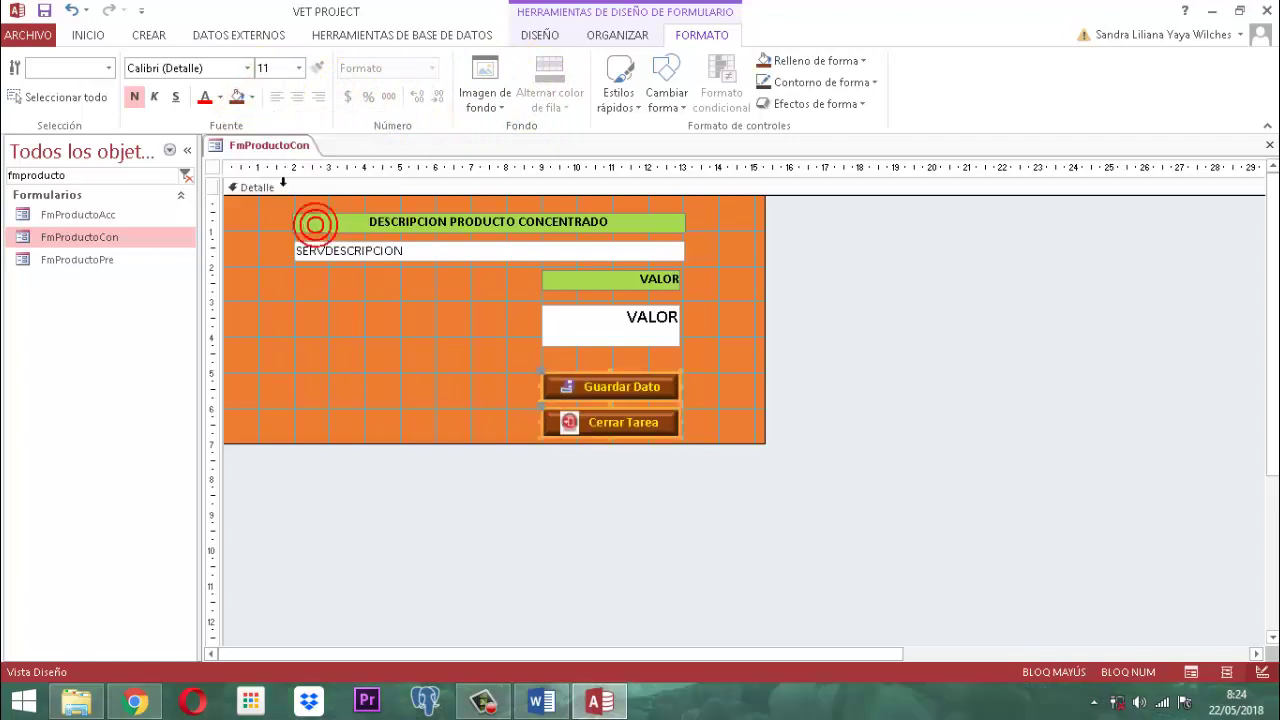
click(220, 97)
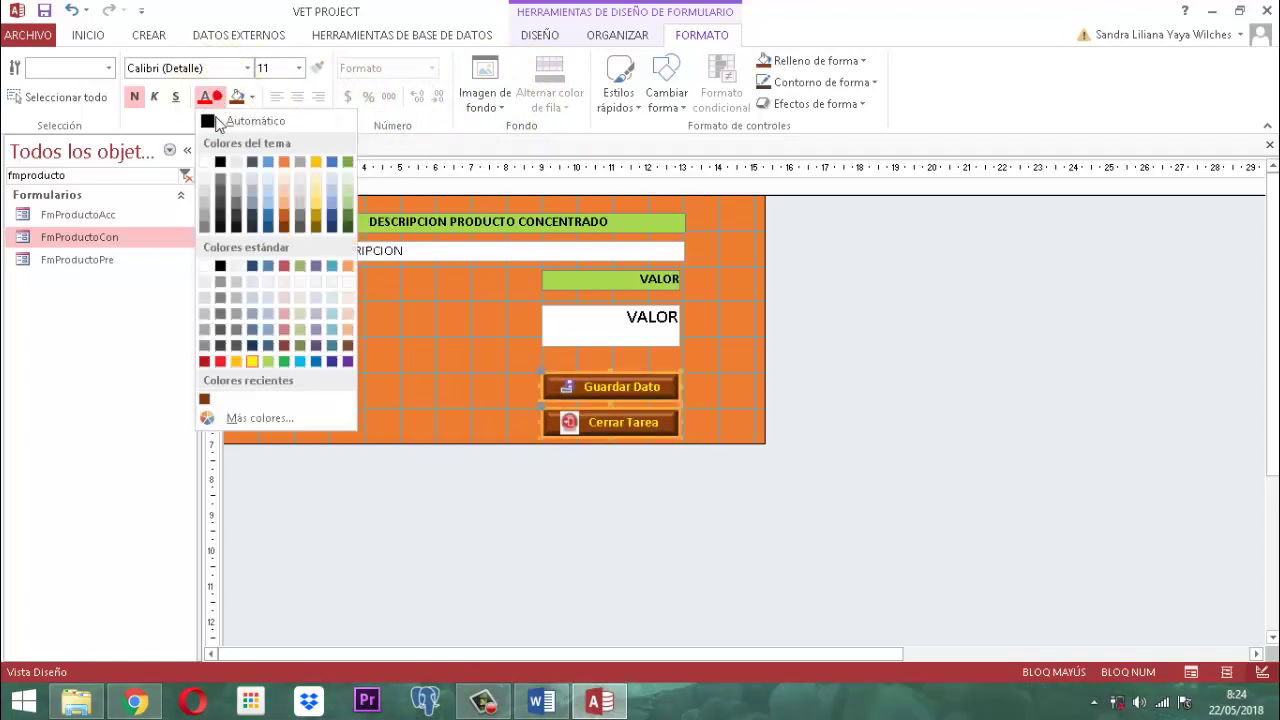
click(252, 360)
click(251, 362)
Open the property sheet of the FmProductoCon form's controls.
click(546, 38)
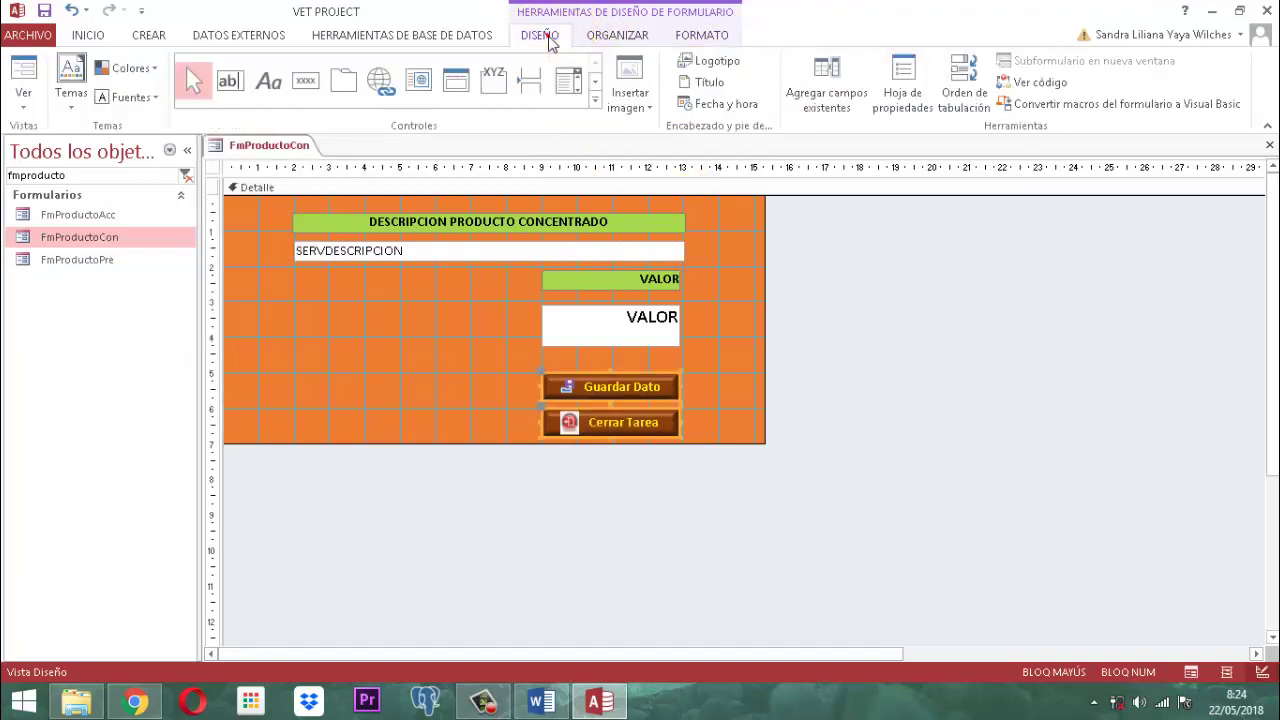
click(903, 82)
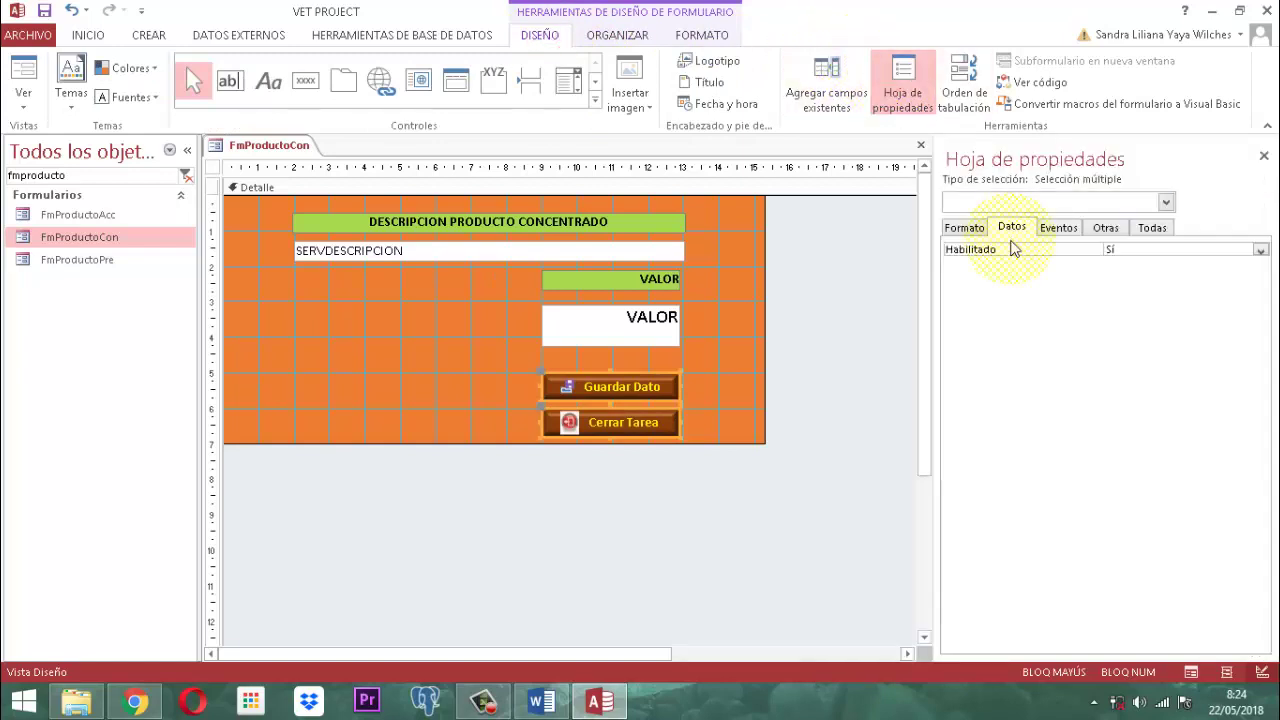